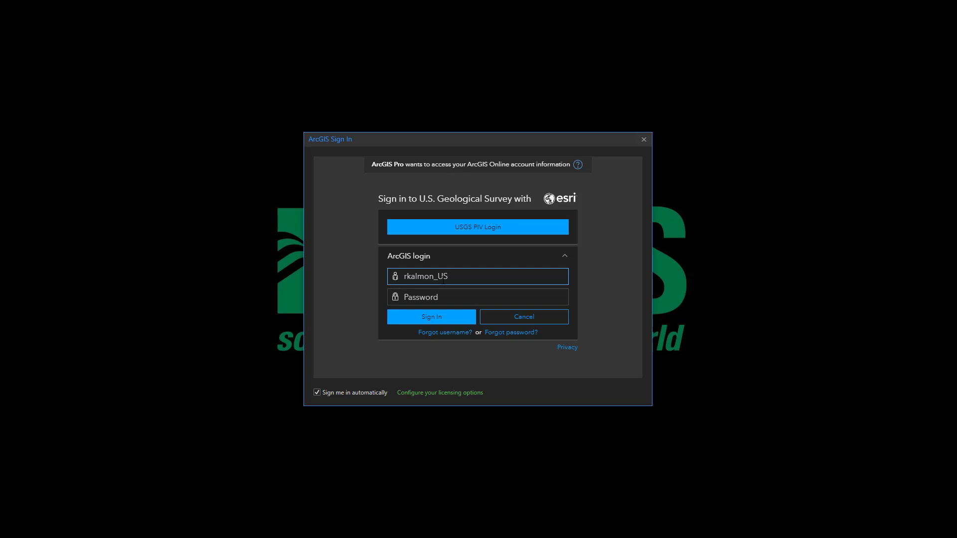
# Step: Sign in to the U.S. Geological Survey ArcGIS account with the account username and password
pyautogui.press('Tab')
pyautogui.write('•••••••••••••')
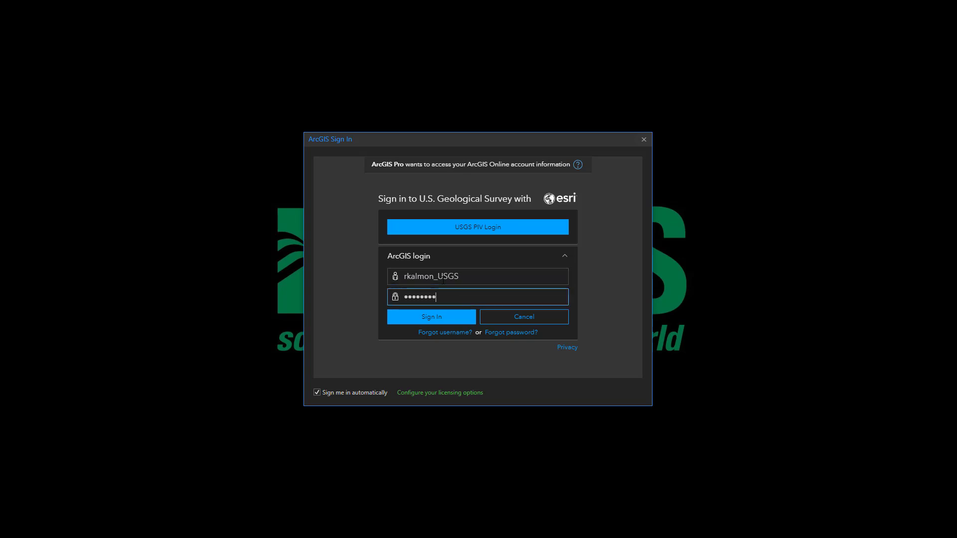
pyautogui.press('Return')
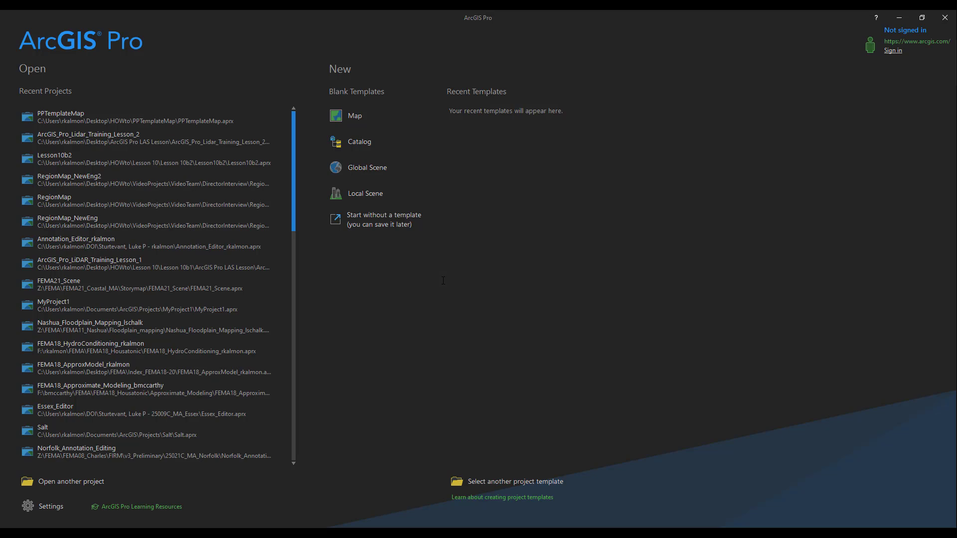
# Step: Create a new map project named ArcGIS_Pro_LiDAR_Training_Lesson_2 in the Desktop folder ArcGIS Pro LAS Lesson, with its own project folder
pyautogui.click(360, 117)
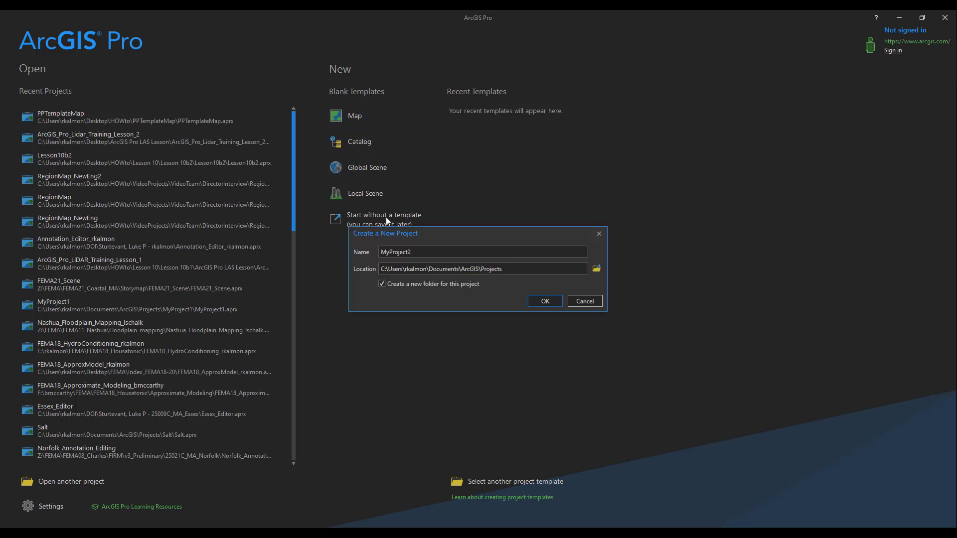
pyautogui.moveTo(421, 256); pyautogui.dragTo(361, 253)
pyautogui.write('ArcGIS_Pro_LiDAR_Training_Lesson_2')
pyautogui.click(597, 270)
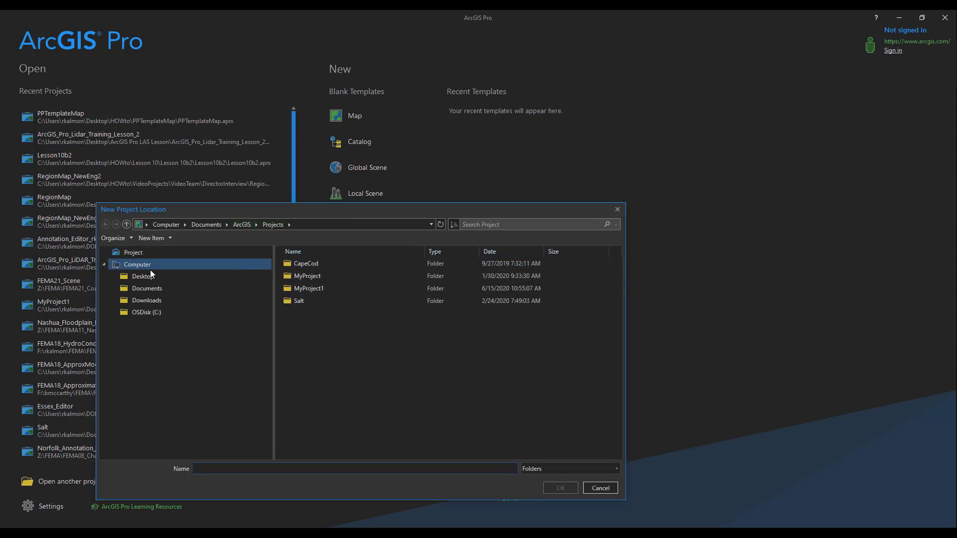
pyautogui.click(148, 276)
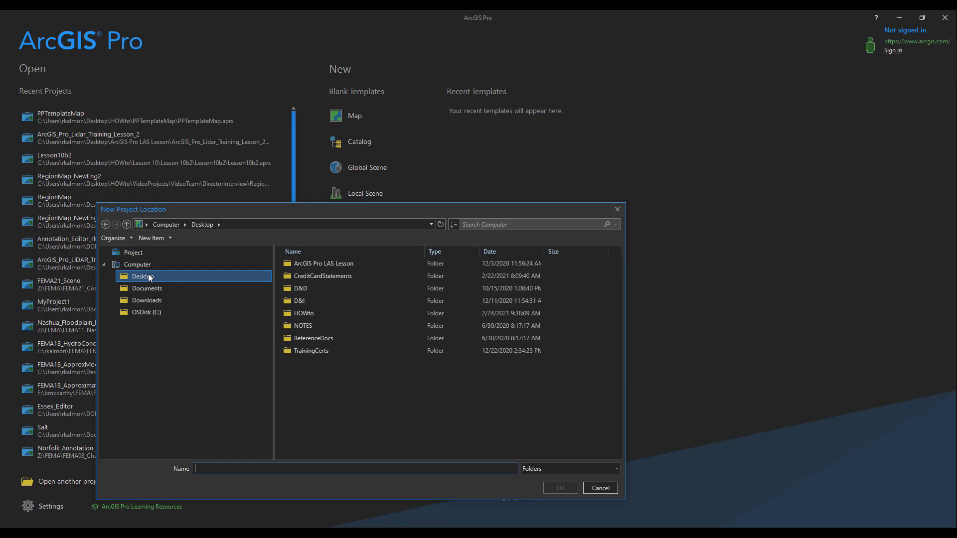
pyautogui.doubleClick(313, 264)
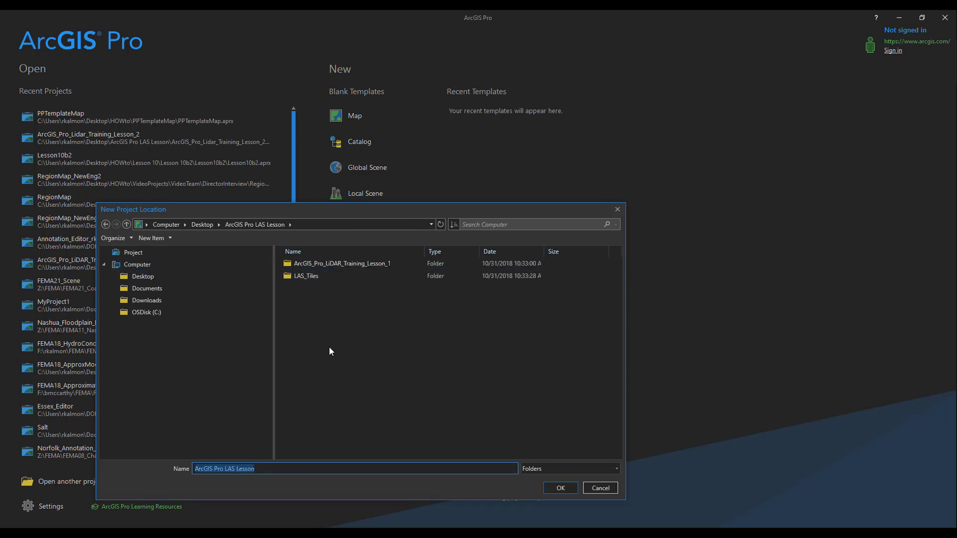
pyautogui.click(552, 485)
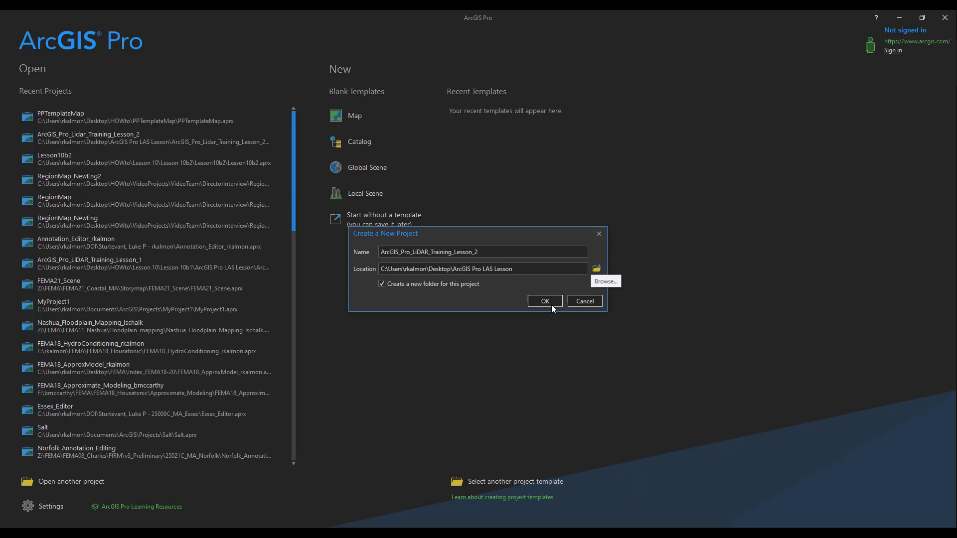
pyautogui.click(550, 303)
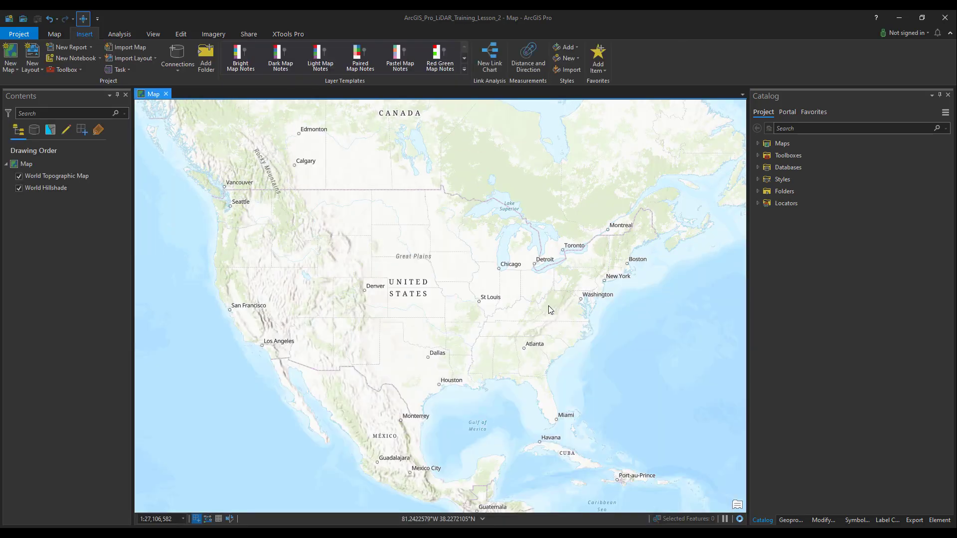
# Step: Add USGS_LPC_CO_SoPlatteRiver_Lot5_2013_13SDD483396_LAS_2015.las to the map from the LAS_Tiles folder in Desktop's ArcGIS Pro LAS Lesson
pyautogui.click(54, 34)
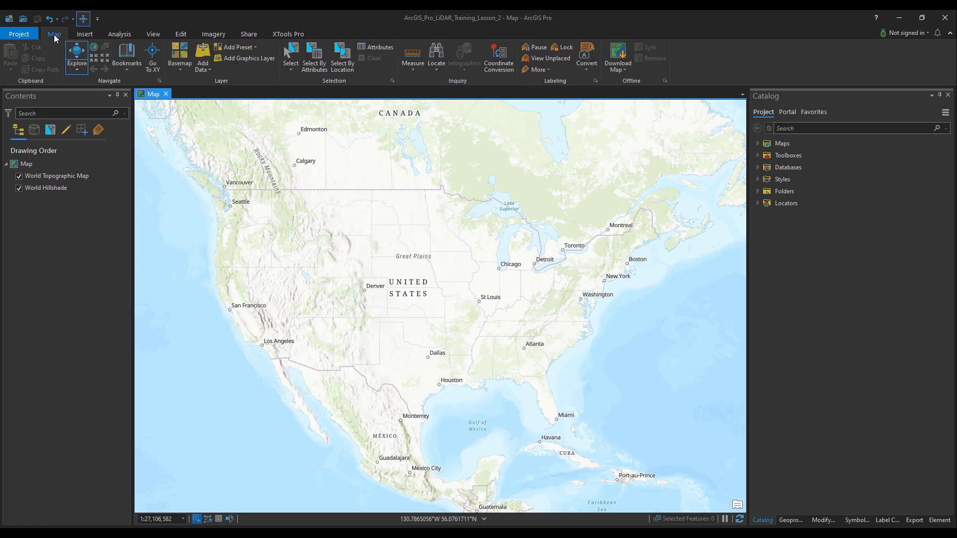
pyautogui.click(204, 52)
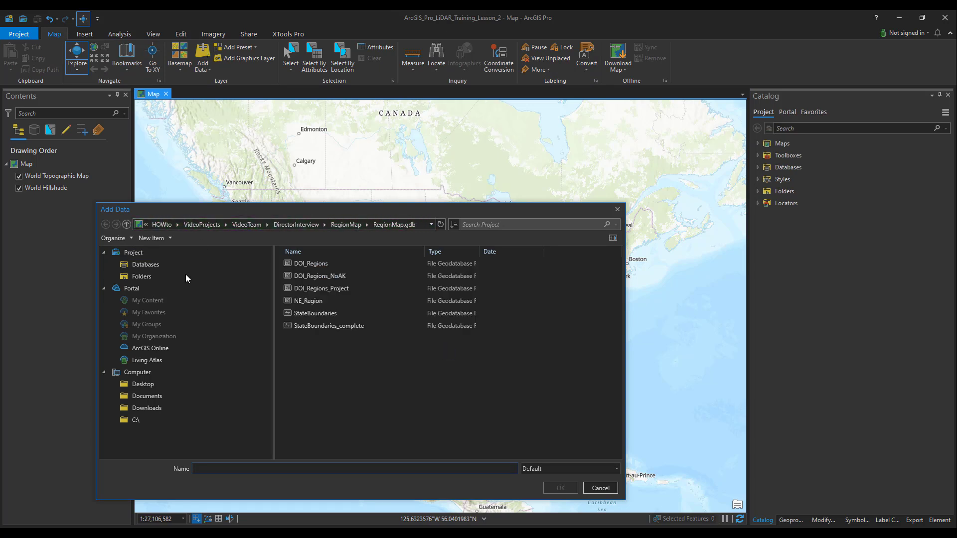
pyautogui.click(149, 383)
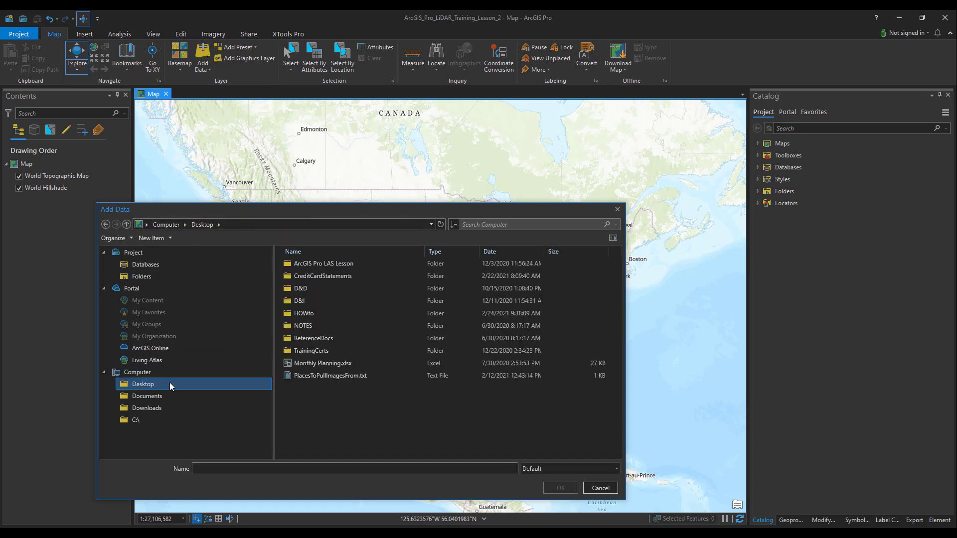
pyautogui.doubleClick(345, 267)
pyautogui.doubleClick(323, 288)
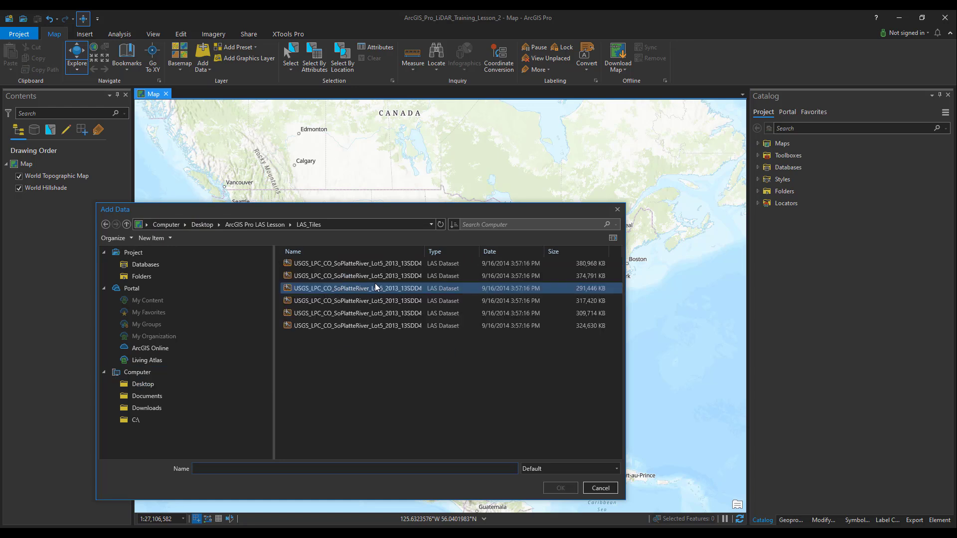
pyautogui.moveTo(424, 251); pyautogui.dragTo(483, 252)
pyautogui.click(469, 289)
pyautogui.click(461, 313)
pyautogui.click(443, 327)
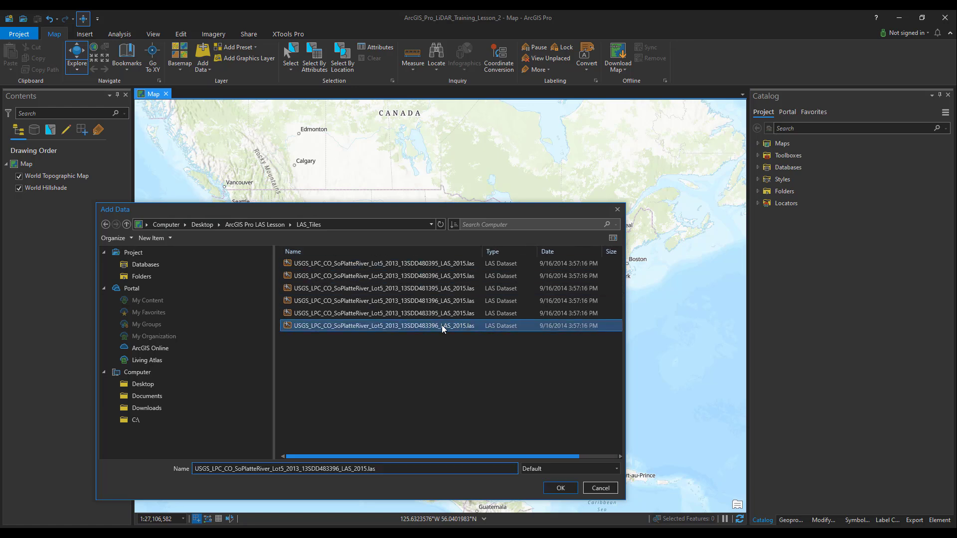
pyautogui.click(562, 489)
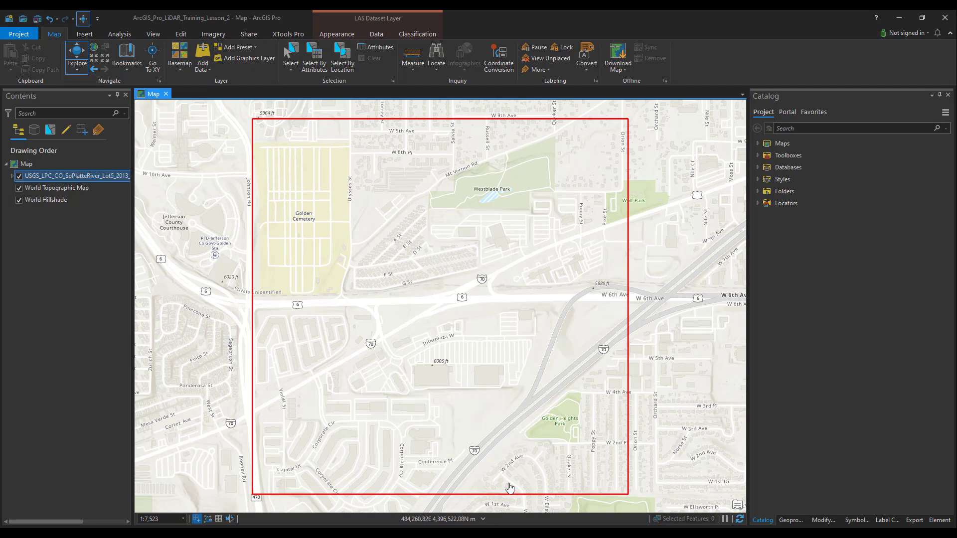
# Step: Set the map scale to 1:2,000 so the LAS points draw, and expand the LAS layer's legend
pyautogui.click(172, 516)
pyautogui.write('2000')
pyautogui.press('Return')
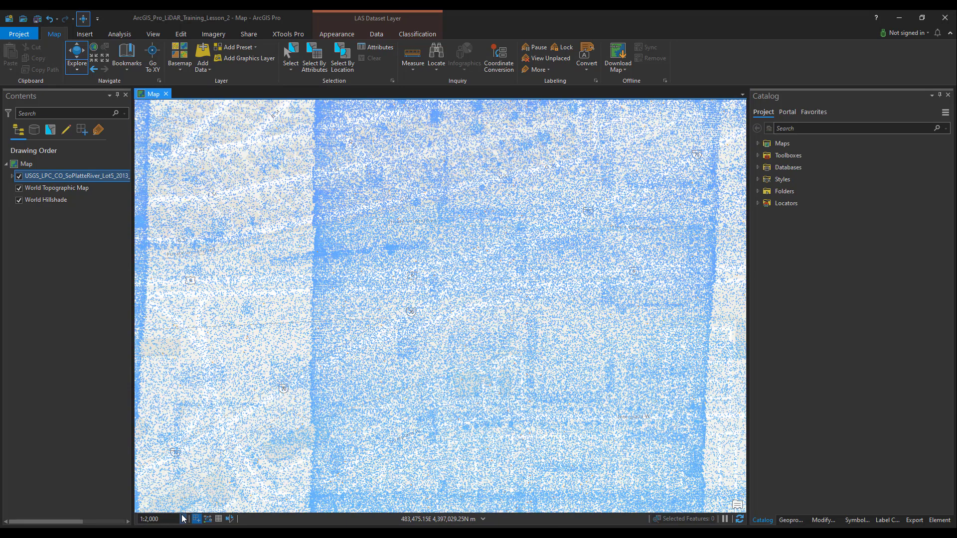
pyautogui.click(12, 177)
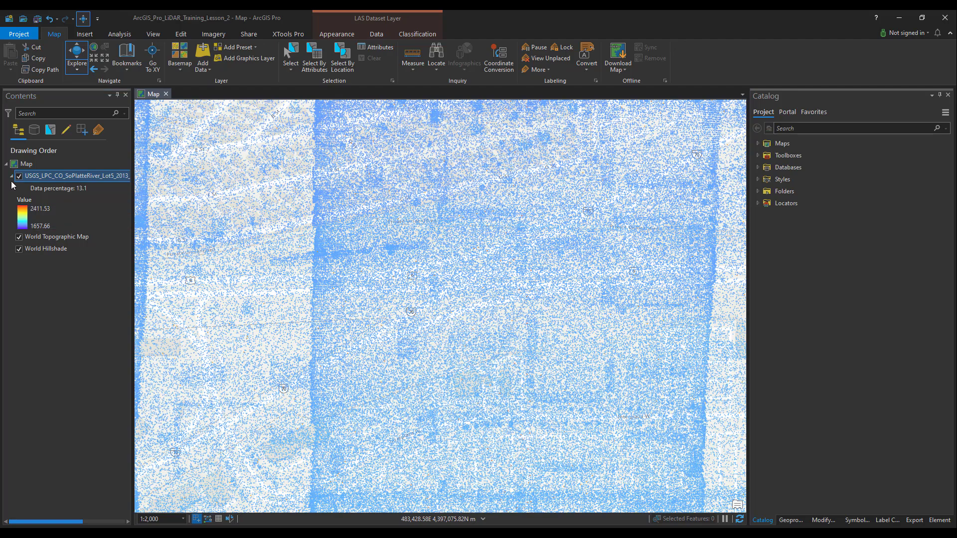
# Step: Symbolize the LAS layer's points by class and review the list of classification values
pyautogui.click(78, 175)
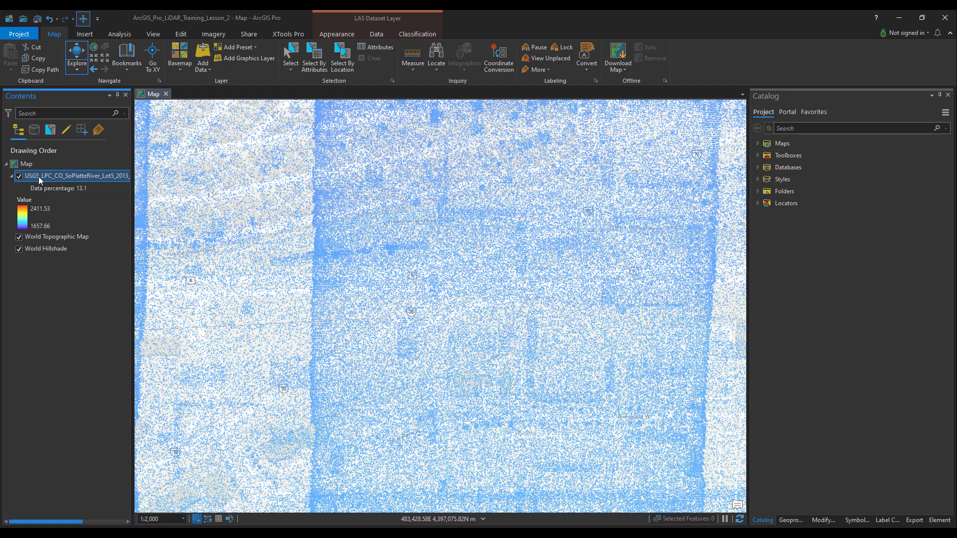
pyautogui.click(338, 32)
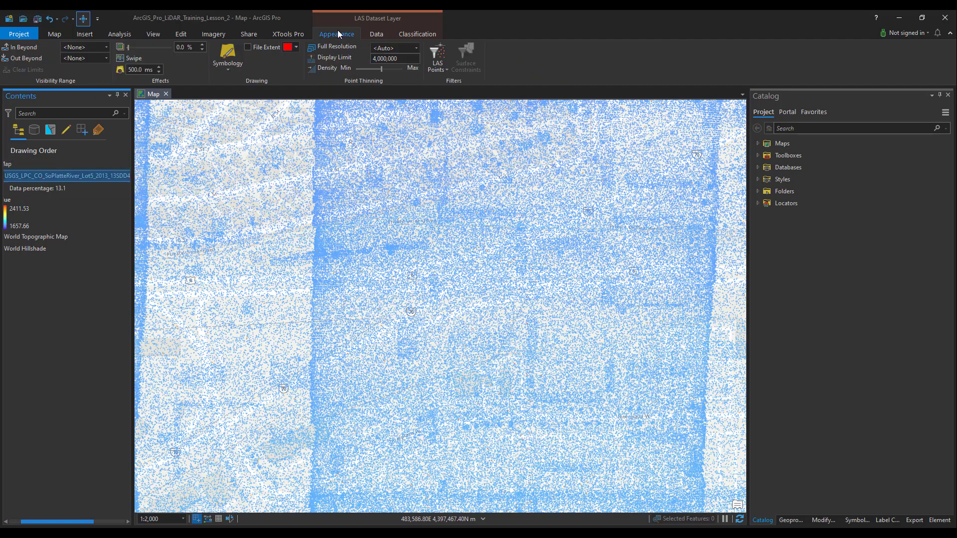
pyautogui.click(229, 70)
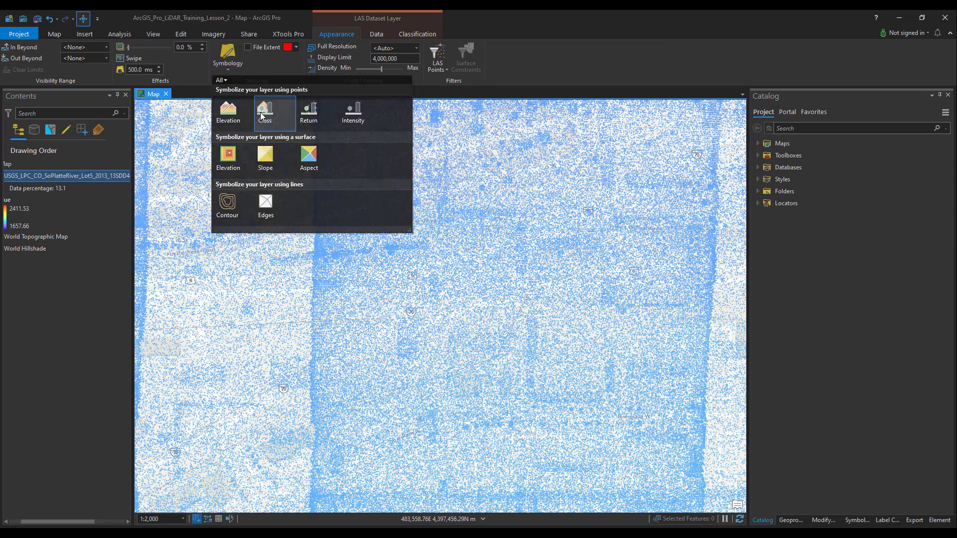
pyautogui.click(263, 116)
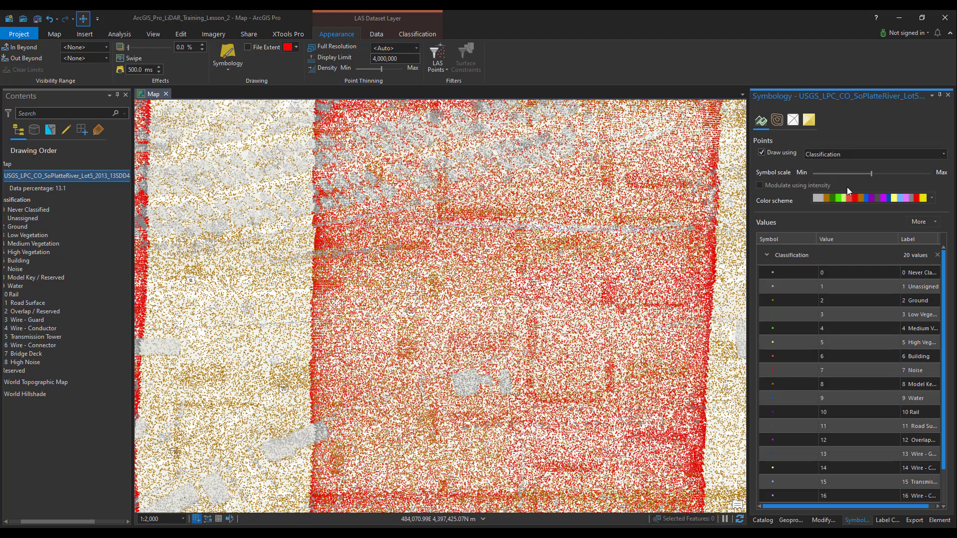
pyautogui.moveTo(946, 258); pyautogui.dragTo(947, 305)
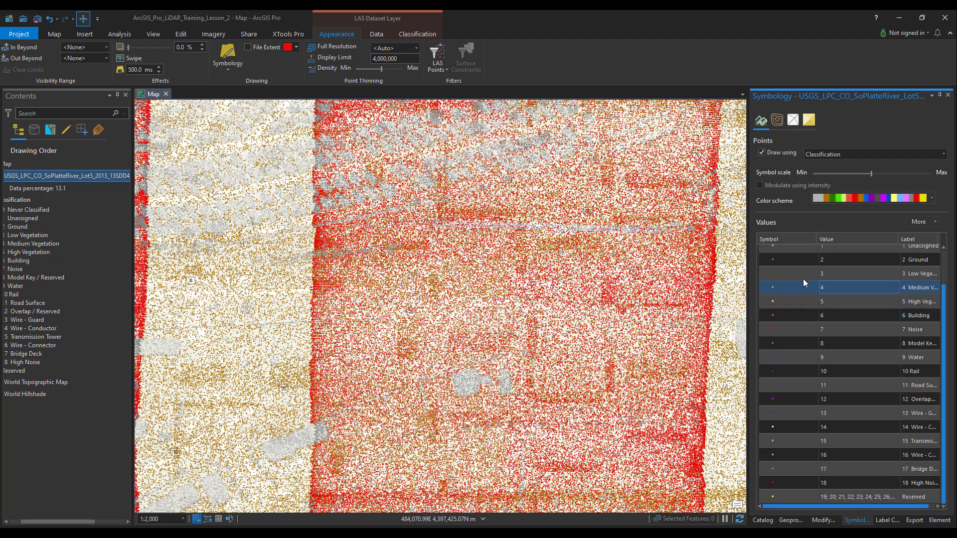
# Step: Close the symbology settings and widen the Contents pane so the layer's classification legend is fully readable
pyautogui.moveTo(748, 283); pyautogui.dragTo(819, 282)
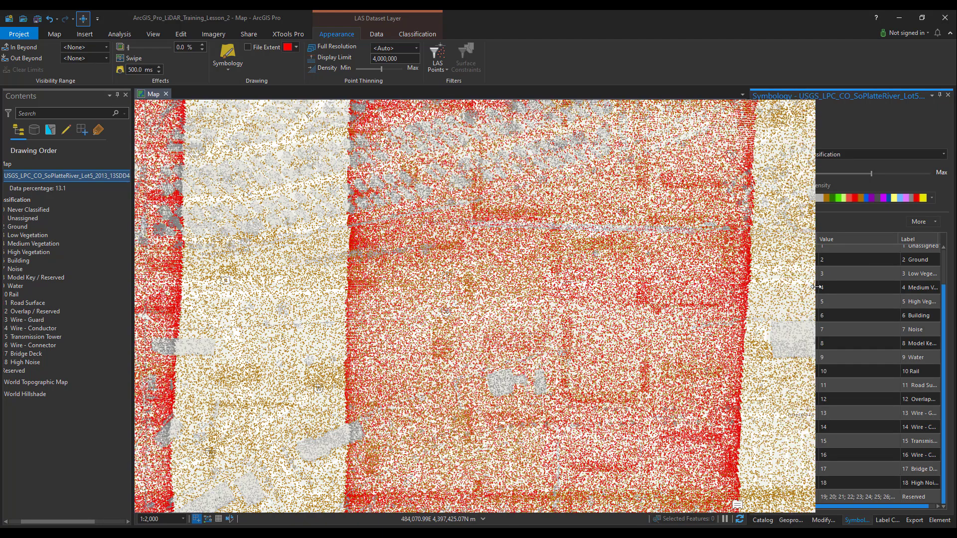
pyautogui.click(947, 94)
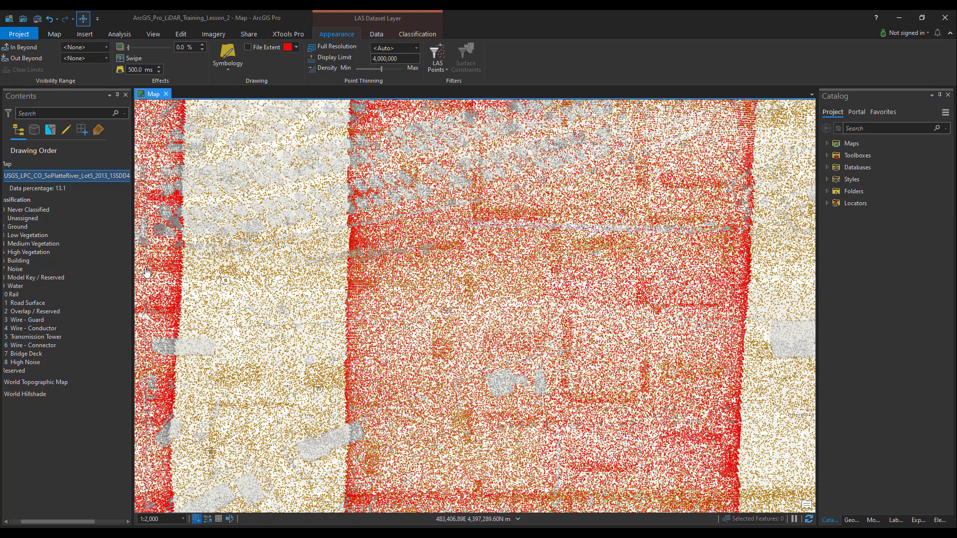
pyautogui.moveTo(174, 273); pyautogui.dragTo(175, 274)
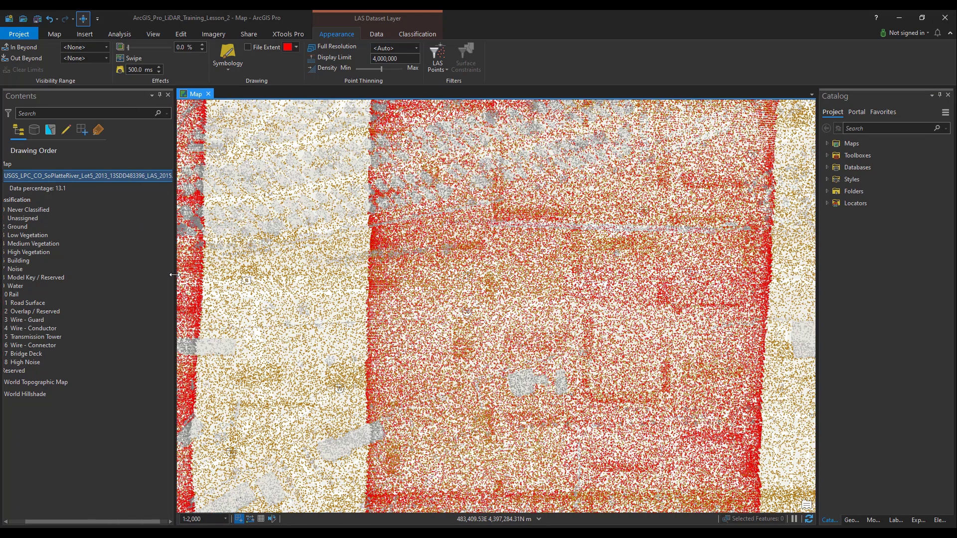
pyautogui.moveTo(38, 522); pyautogui.dragTo(22, 521)
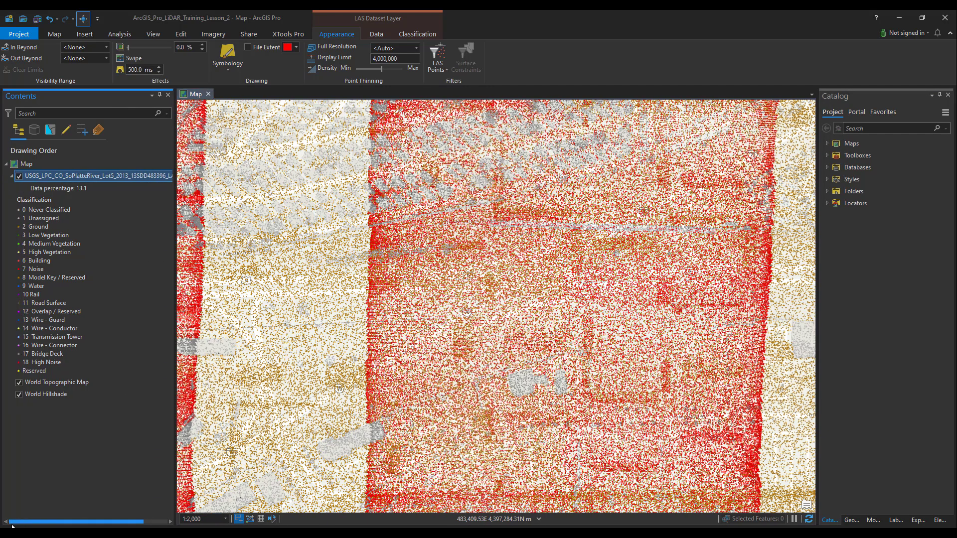
# Step: Open the LAS layer's properties and review its metadata
pyautogui.rightClick(40, 176)
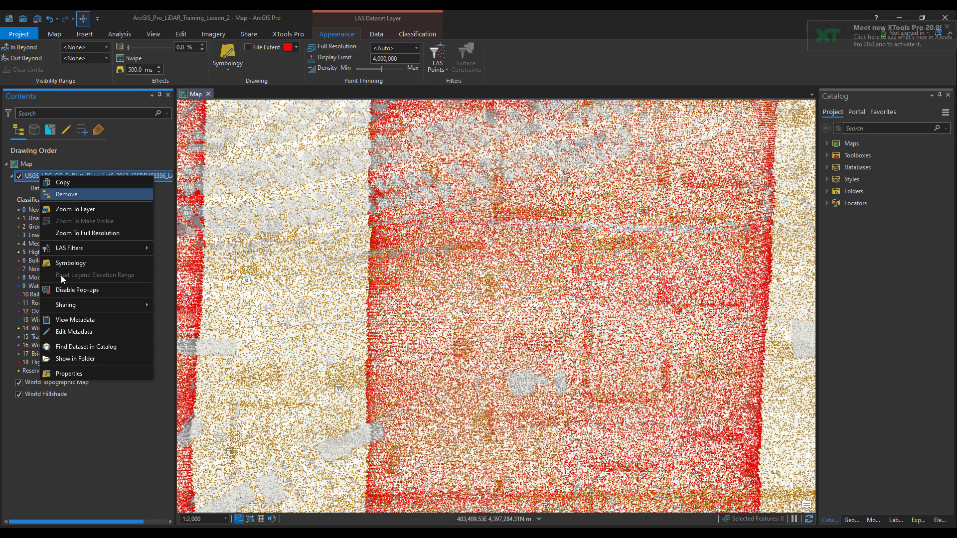
pyautogui.click(69, 373)
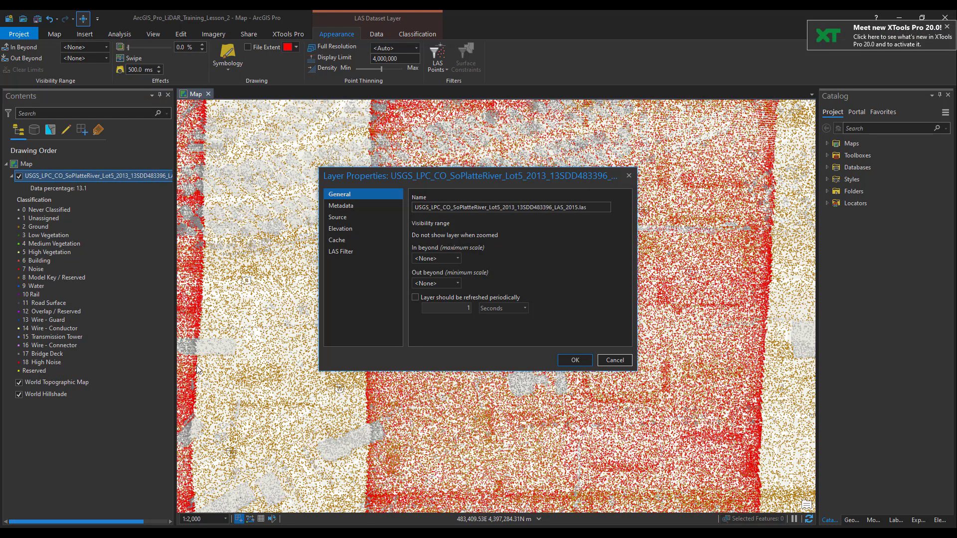
pyautogui.click(348, 206)
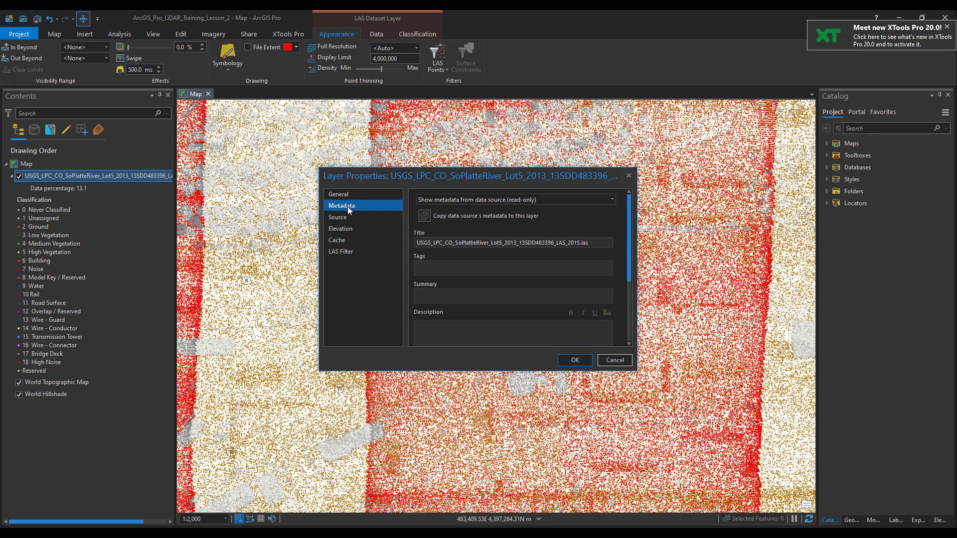
pyautogui.moveTo(630, 221)
pyautogui.mouseDown()
pyautogui.moveTo(624, 286)
pyautogui.moveTo(627, 224)
pyautogui.mouseUp()
# Step: Review the LAS layer's data source and spatial reference, and the classification codes and return values in its LAS filter
pyautogui.click(348, 218)
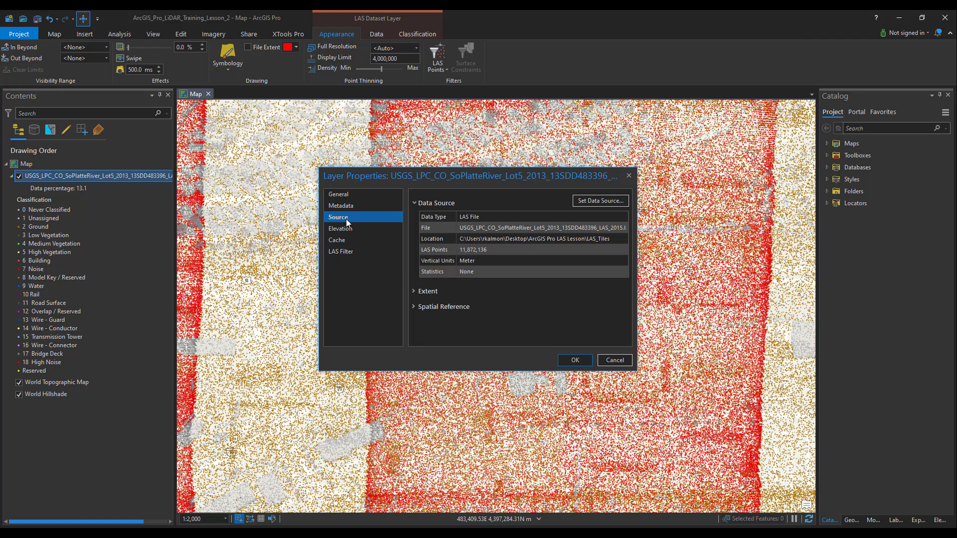
pyautogui.click(415, 307)
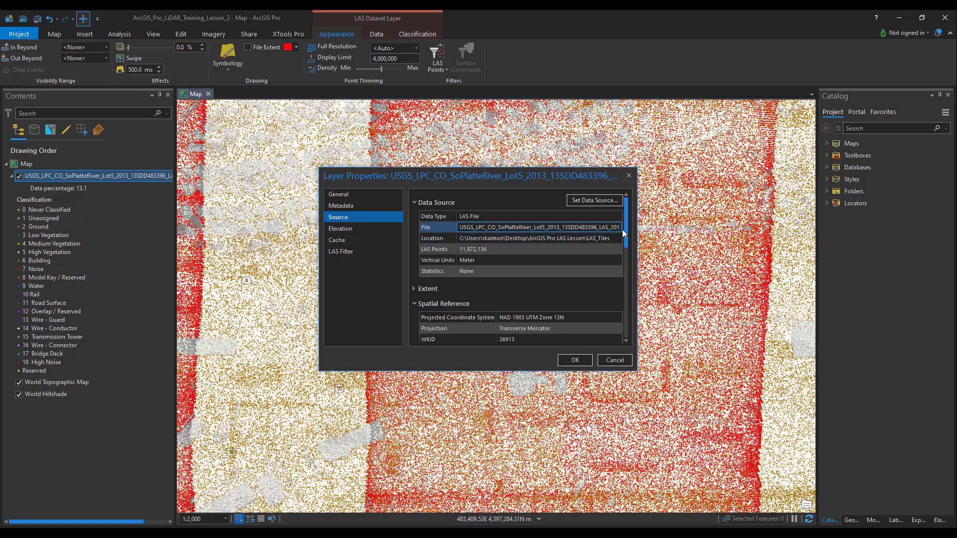
pyautogui.moveTo(627, 237); pyautogui.dragTo(621, 332)
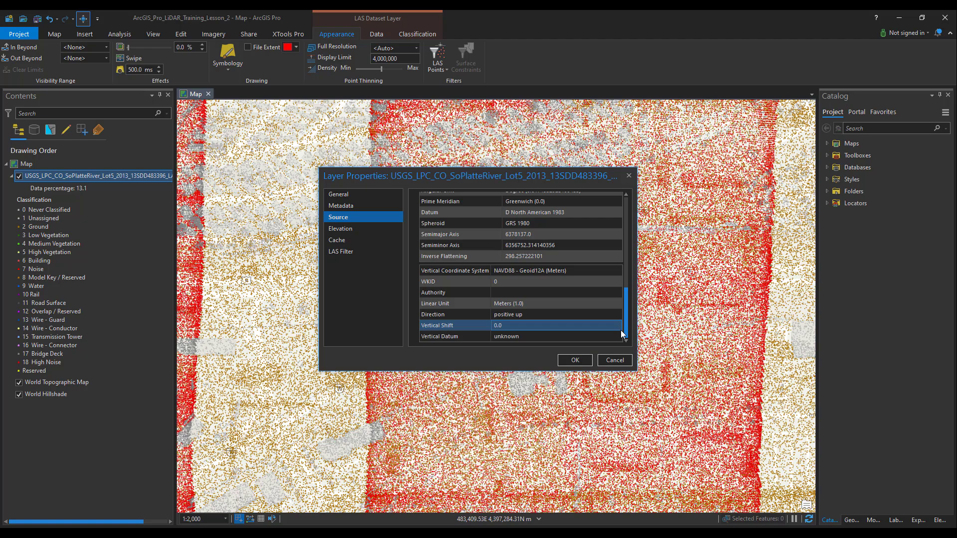
pyautogui.click(346, 252)
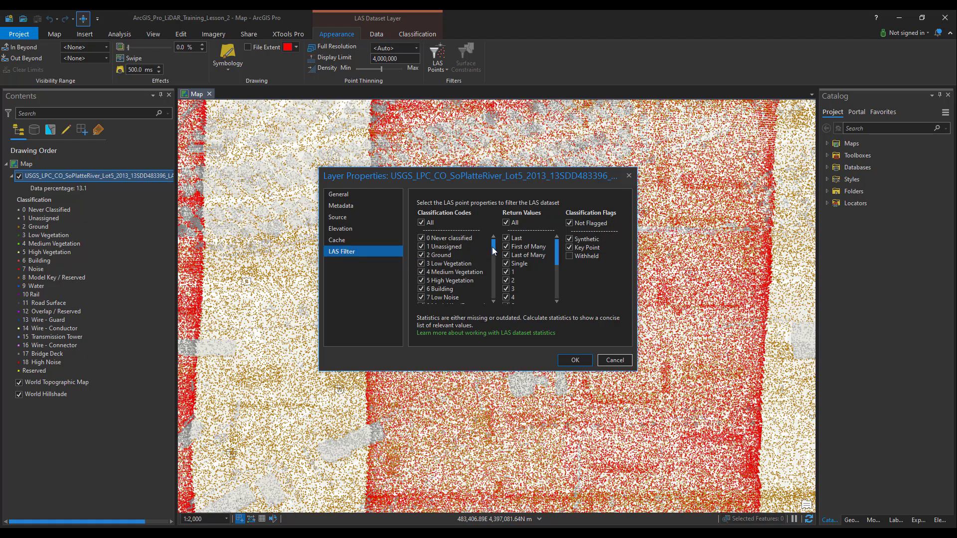
pyautogui.moveTo(493, 247)
pyautogui.mouseDown()
pyautogui.moveTo(497, 298)
pyautogui.moveTo(494, 247)
pyautogui.mouseUp()
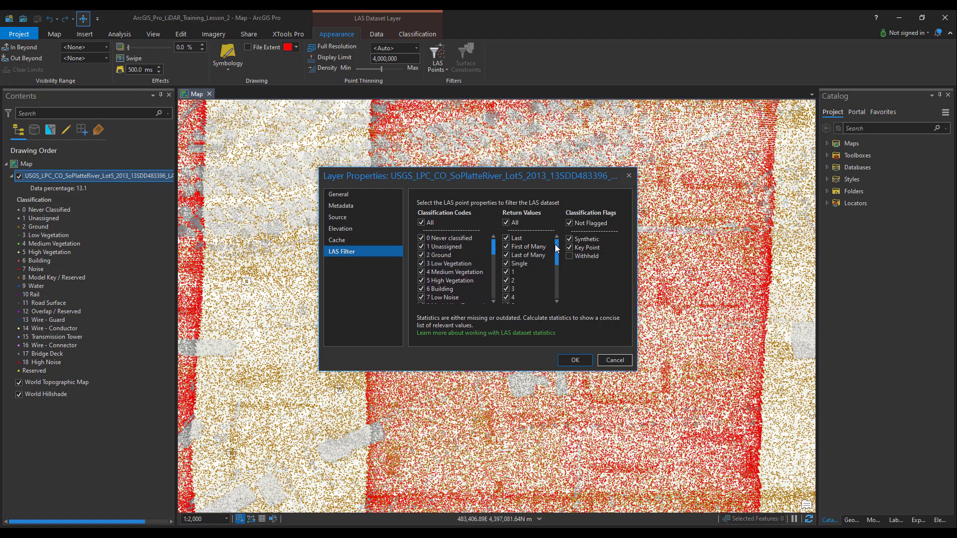
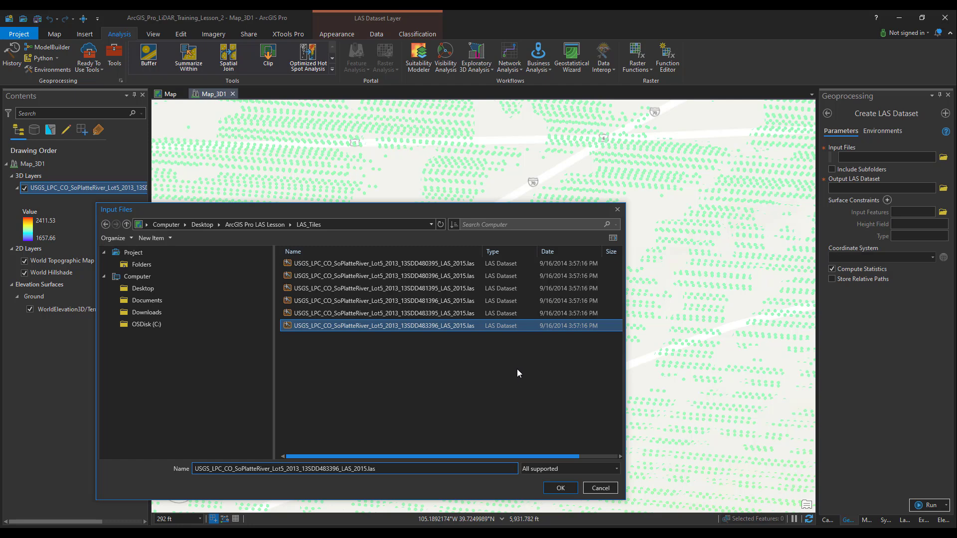
# Step: Use the 13SDD483396 LAS tile as input and save the output LAS dataset as Tutorial_10b2.lasd in the ArcGIS_Pro_LiDAR_Training_Lesson_2 folder
pyautogui.click(561, 489)
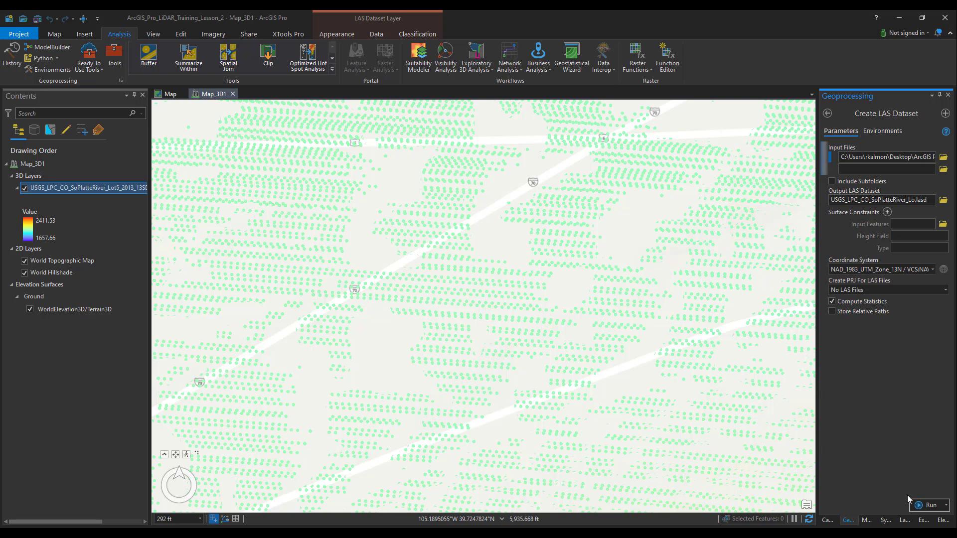
pyautogui.click(943, 201)
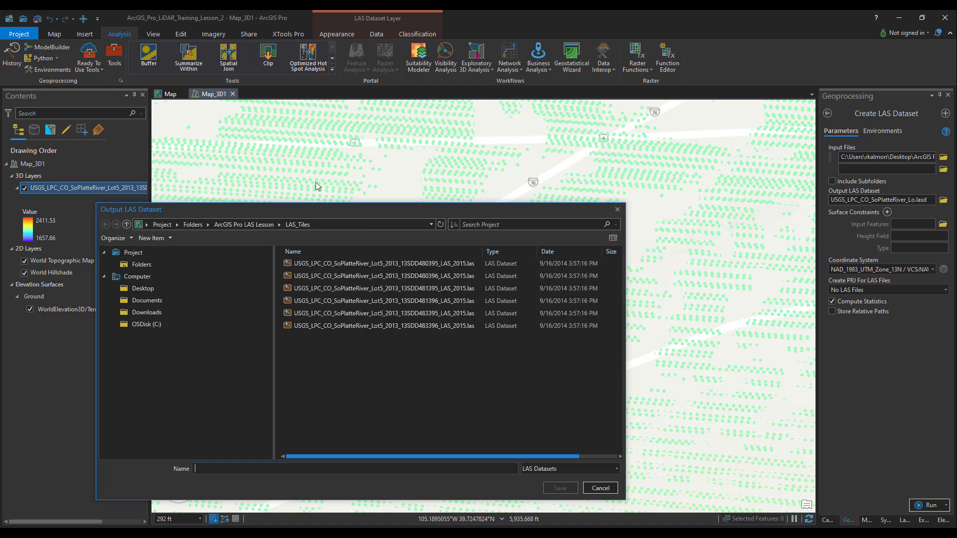
pyautogui.click(256, 224)
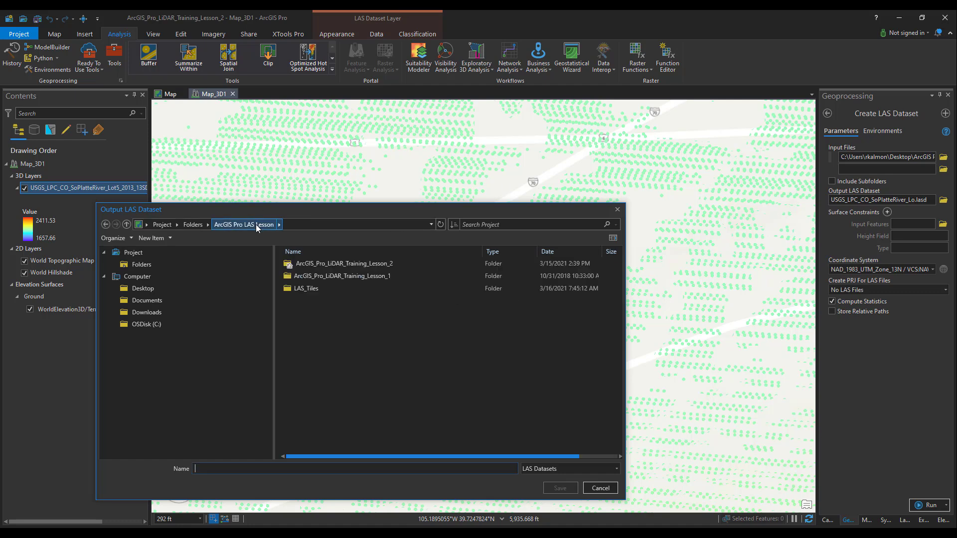
pyautogui.doubleClick(366, 263)
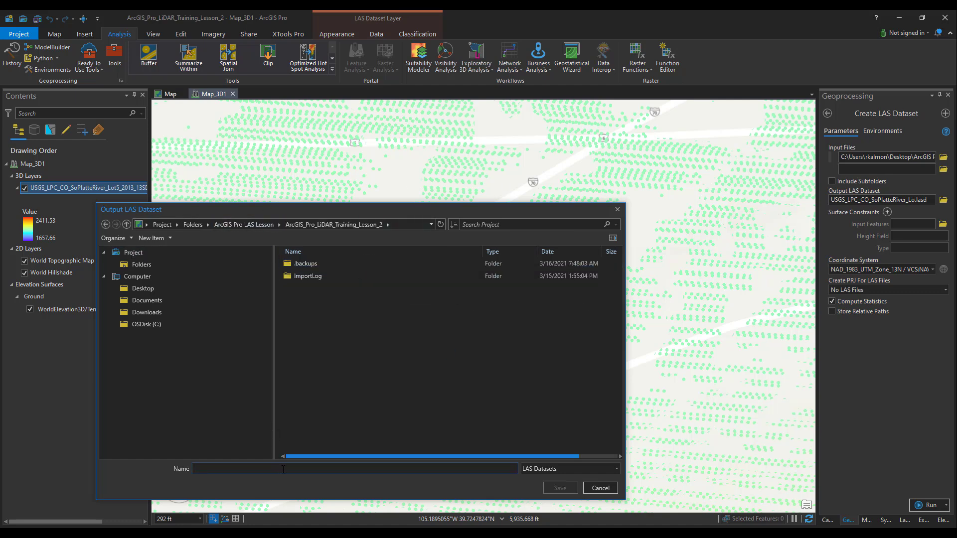
pyautogui.click(282, 469)
pyautogui.write('Tutorial')
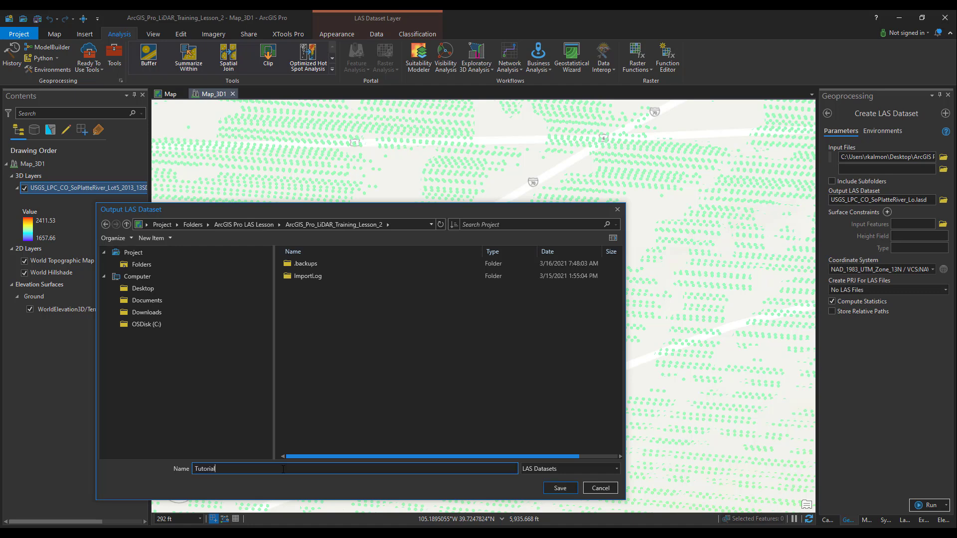
pyautogui.write('_10b2.lasd')
pyautogui.click(561, 490)
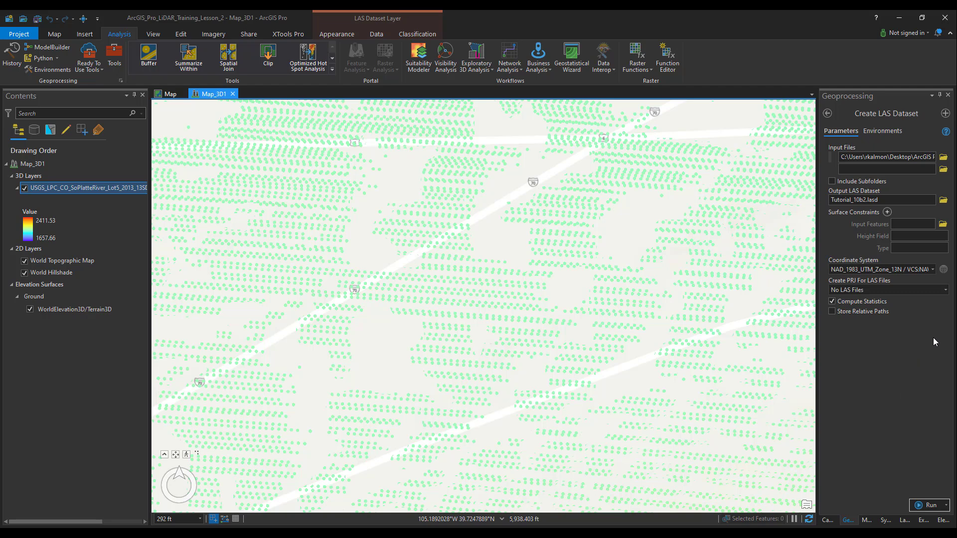
# Step: Review the source LAS layer's horizontal and vertical coordinate systems in its layer properties
pyautogui.rightClick(100, 187)
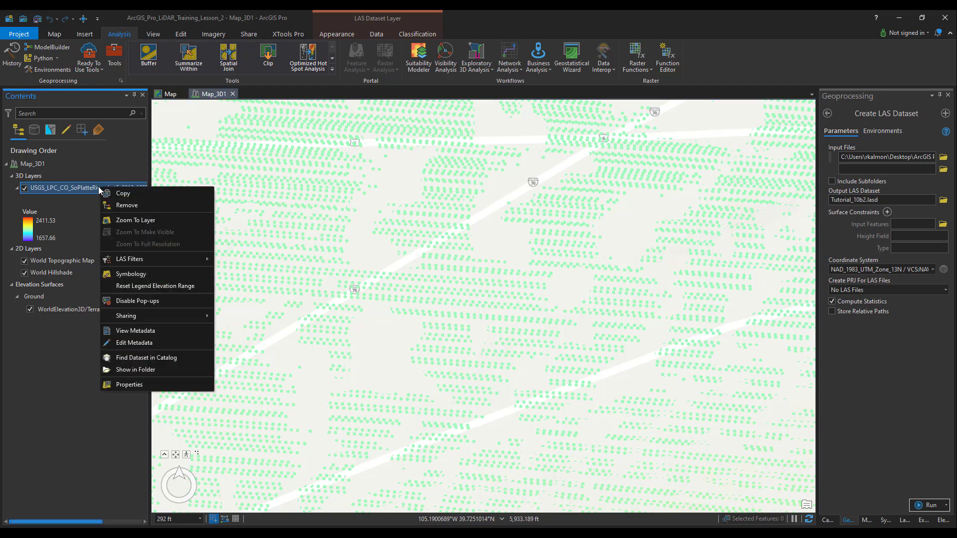
pyautogui.click(136, 387)
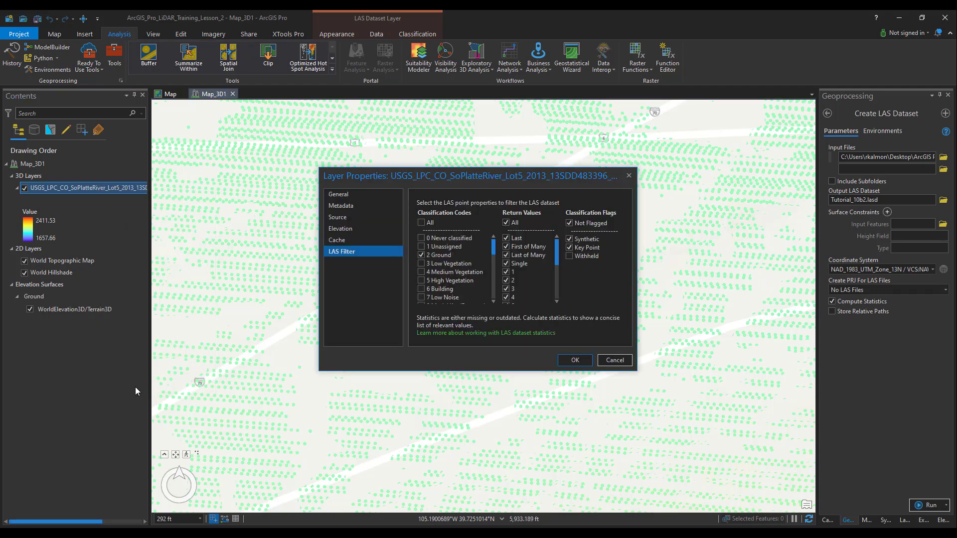
pyautogui.click(337, 219)
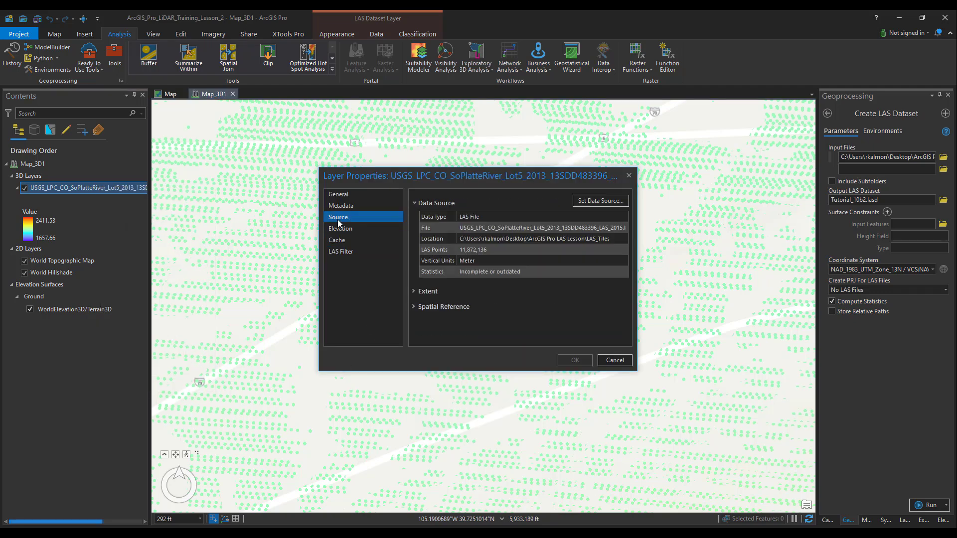
pyautogui.click(412, 306)
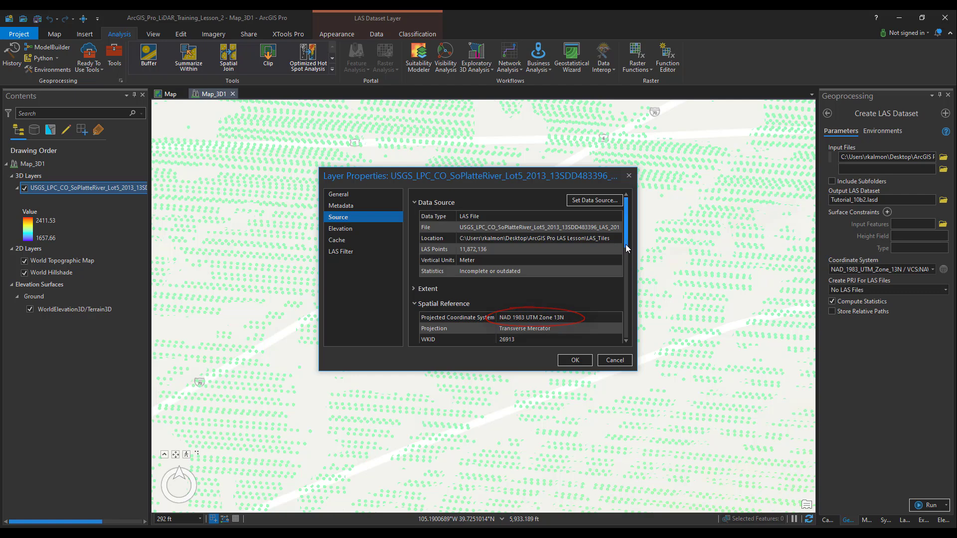
pyautogui.moveTo(627, 244); pyautogui.dragTo(627, 350)
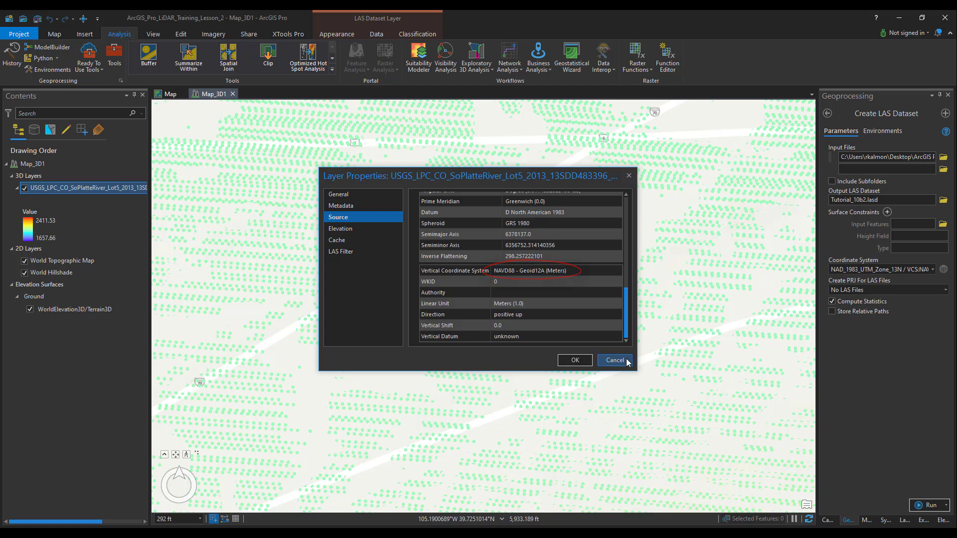
pyautogui.click(576, 361)
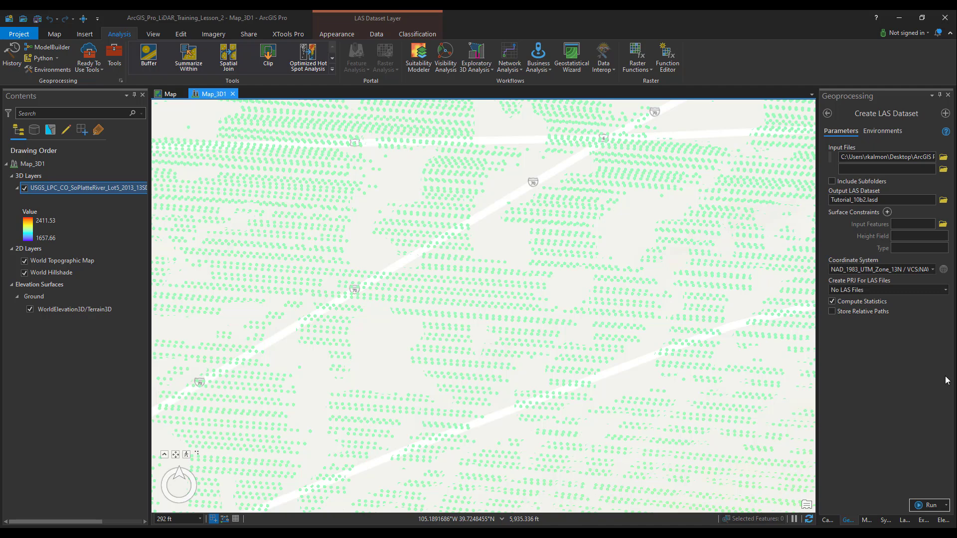
# Step: Keep NAD 1983 UTM Zone 13N with NAVD88 - Geoid12A (Meters) as the coordinate system and run Create LAS Dataset with Compute Statistics enabled
pyautogui.click(944, 270)
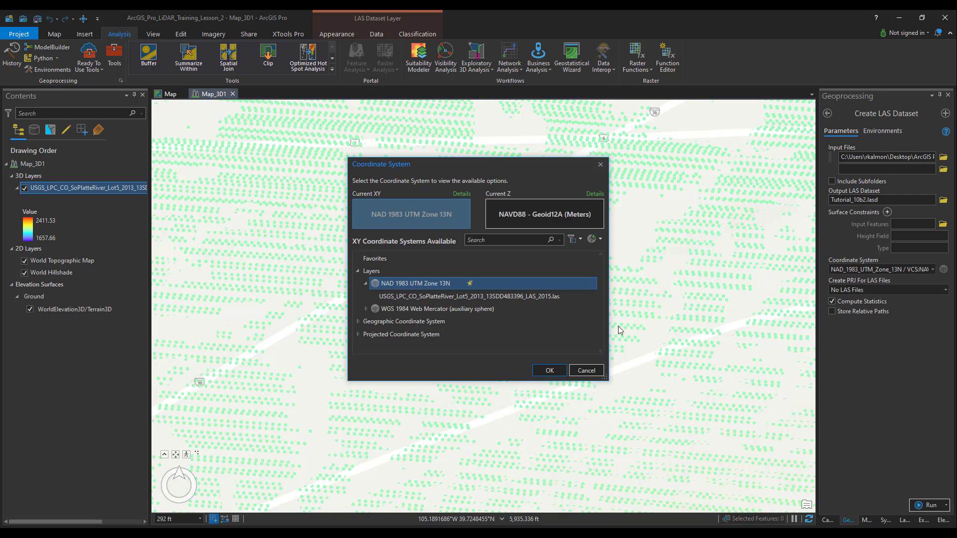
pyautogui.click(550, 370)
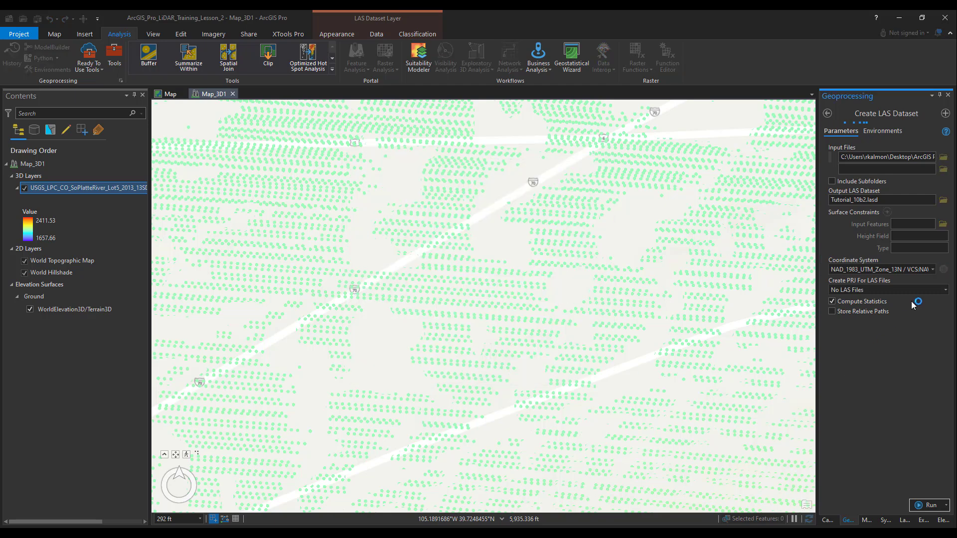
pyautogui.click(933, 270)
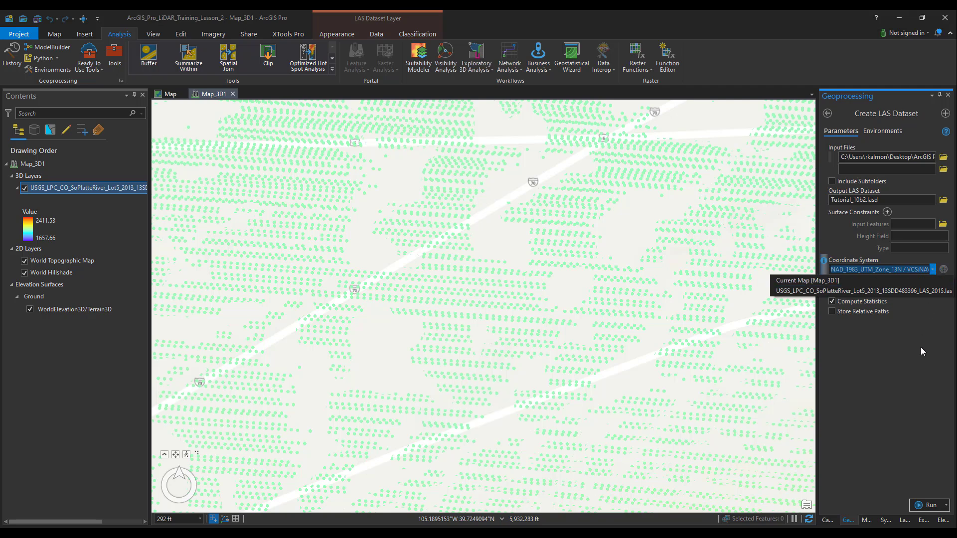
pyautogui.click(918, 364)
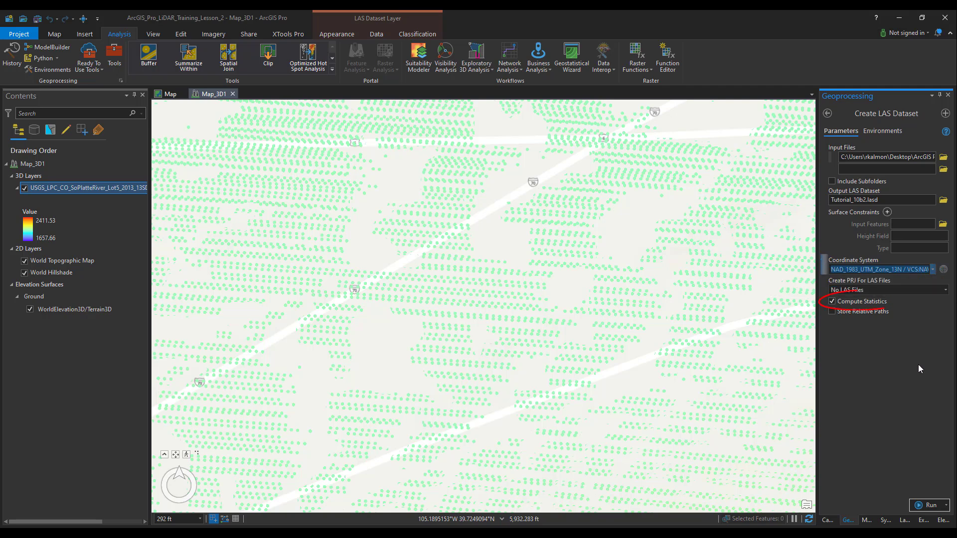
pyautogui.click(923, 505)
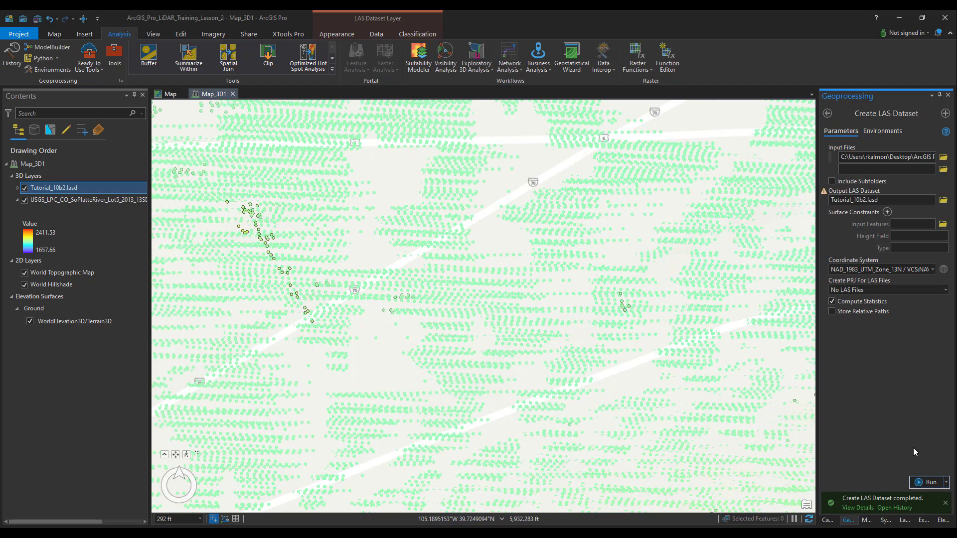
# Step: Save the project, and hide the USGS LAS tile layer so that only the Tutorial_10b2.lasd legend is expanded
pyautogui.click(39, 22)
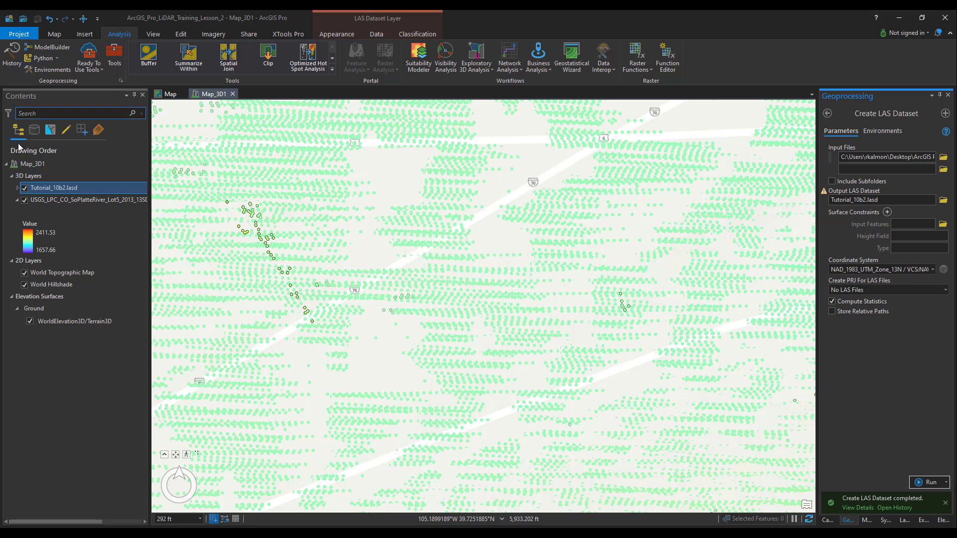
pyautogui.click(25, 200)
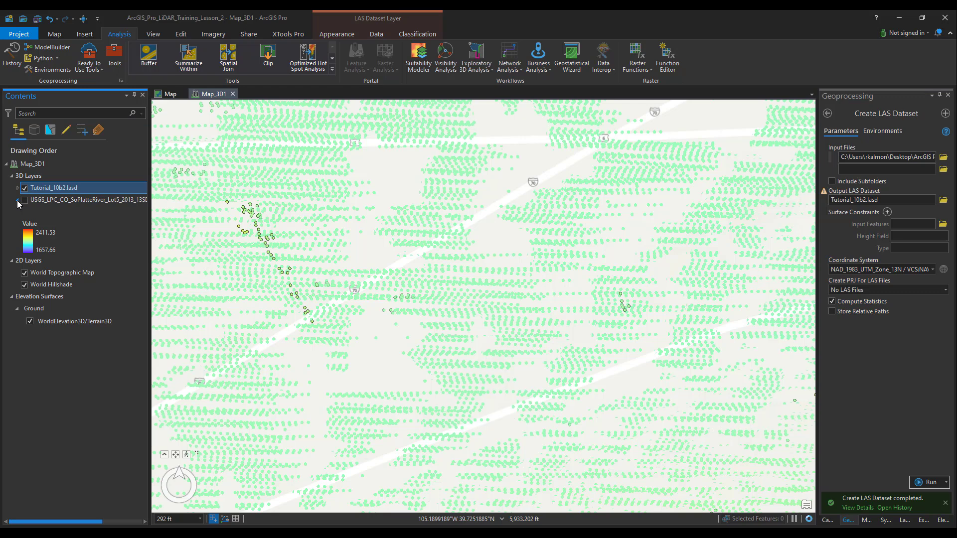
pyautogui.click(18, 200)
pyautogui.click(18, 188)
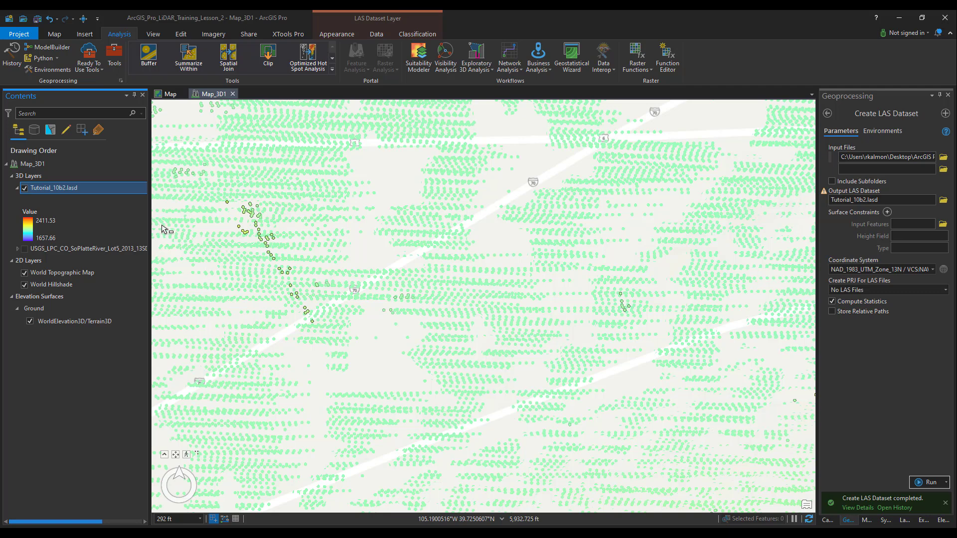
# Step: Filter the Tutorial_10b2.lasd layer to classification codes 2 Ground and 11 Road Surface
pyautogui.click(44, 189)
pyautogui.rightClick(82, 189)
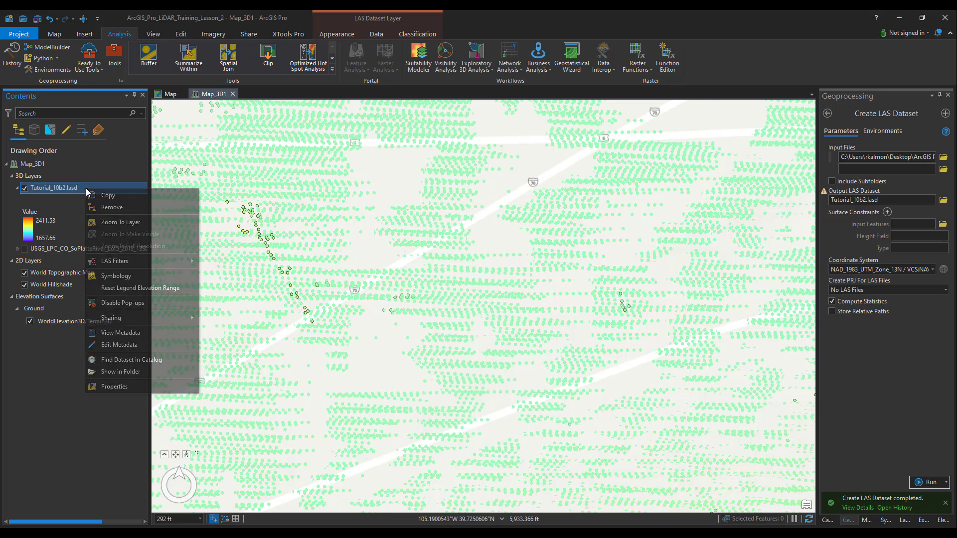
pyautogui.click(115, 385)
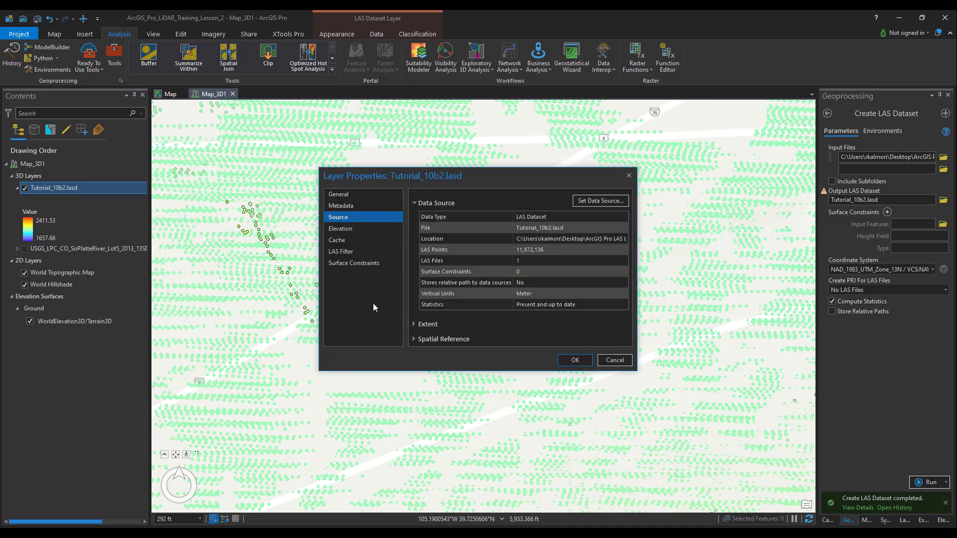
pyautogui.click(341, 251)
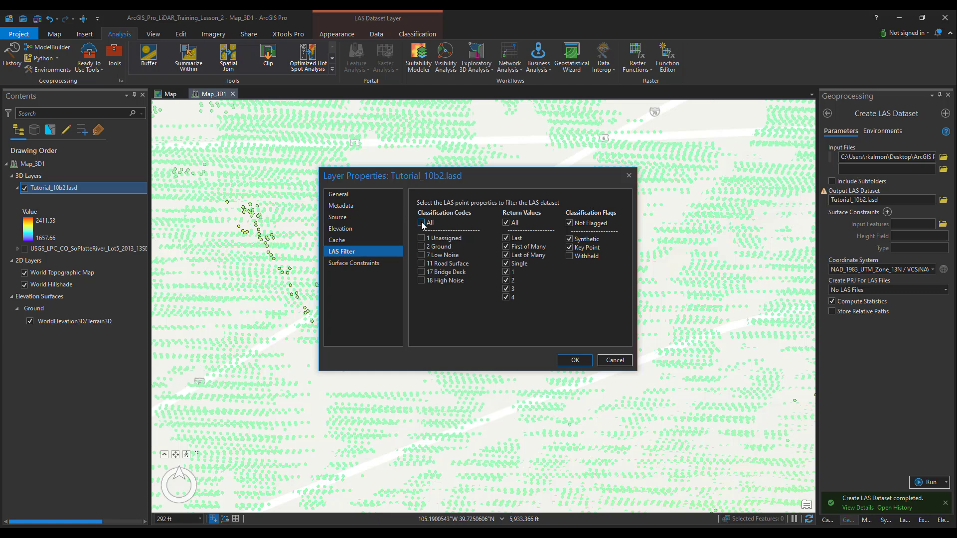
pyautogui.click(421, 264)
pyautogui.click(421, 246)
pyautogui.click(582, 361)
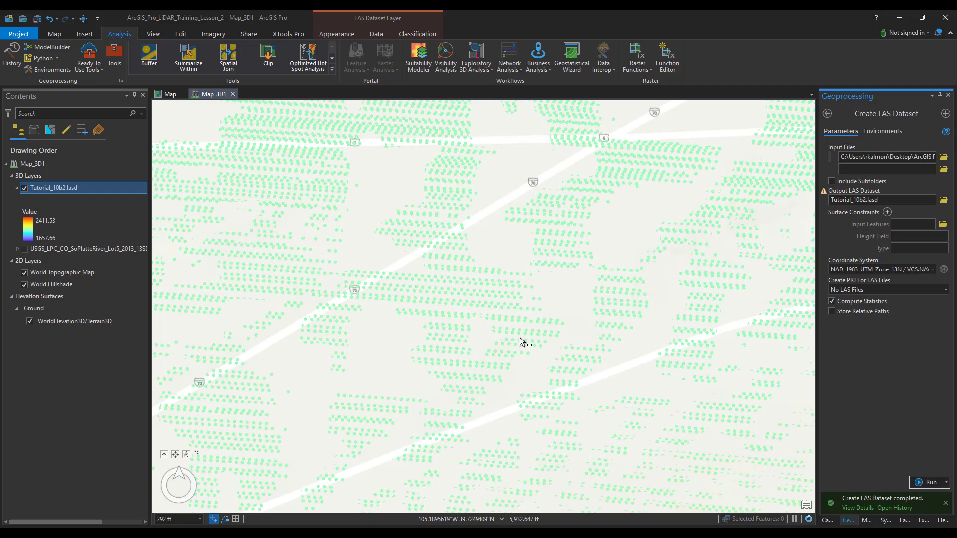
# Step: Inspect the whole LAS dataset in a tilted 3D view using the Explore tool, including the points above the ground surface
pyautogui.scroll(5, 513, 319)
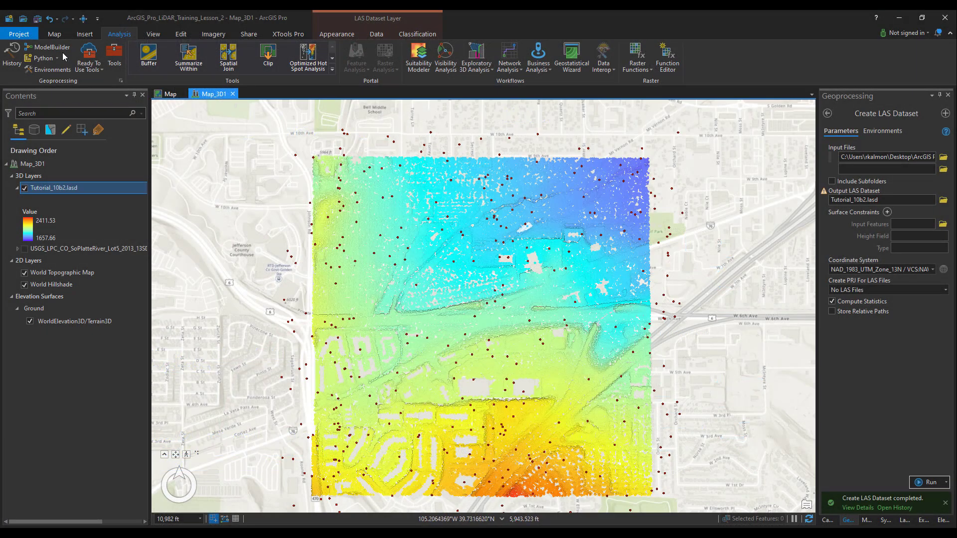
pyautogui.click(52, 34)
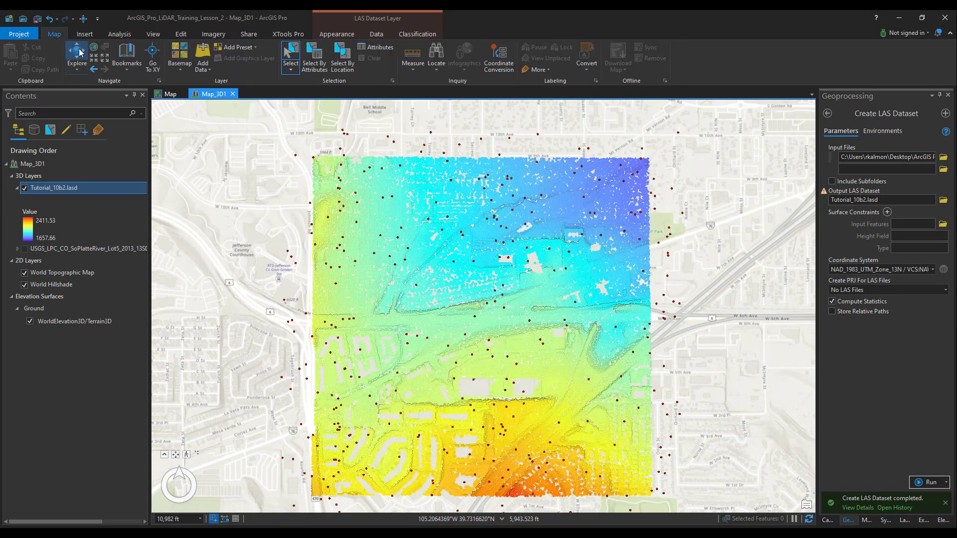
pyautogui.click(80, 52)
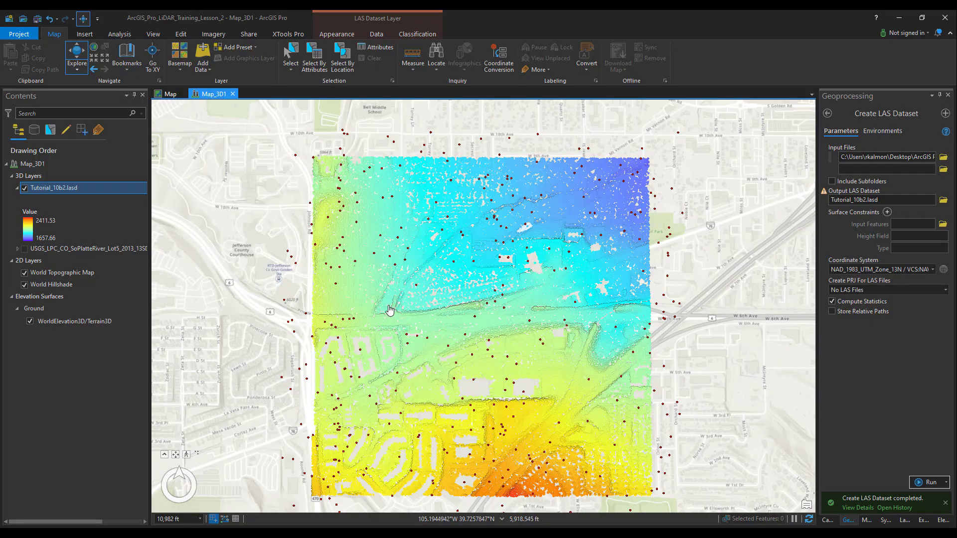
pyautogui.moveTo(389, 310); pyautogui.dragTo(360, 118)
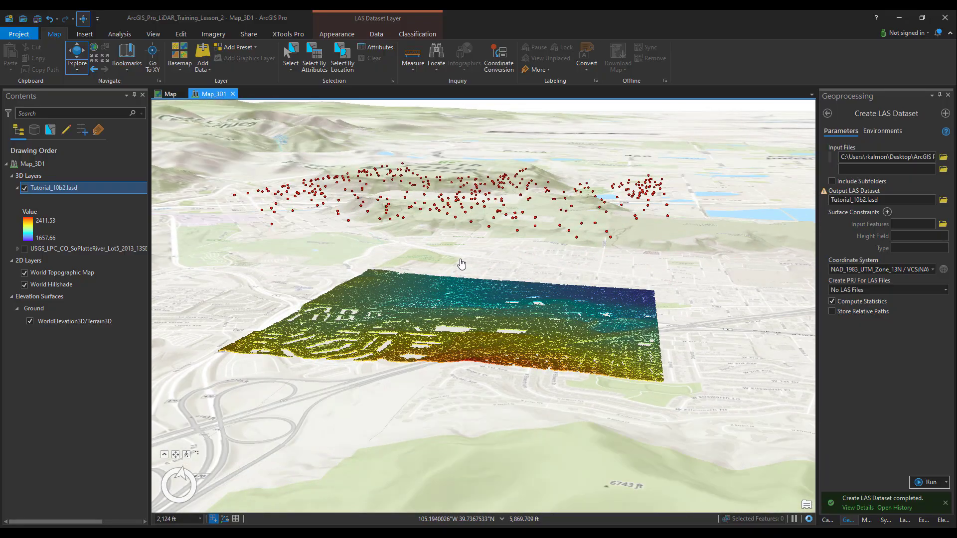
pyautogui.moveTo(461, 264); pyautogui.dragTo(438, 294)
pyautogui.scroll(6, 468, 340)
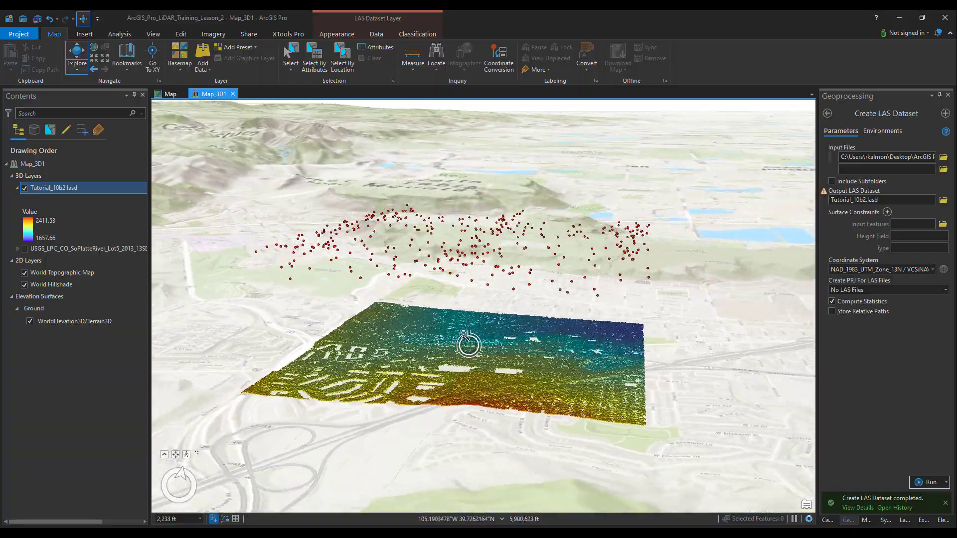
pyautogui.scroll(-5, 466, 371)
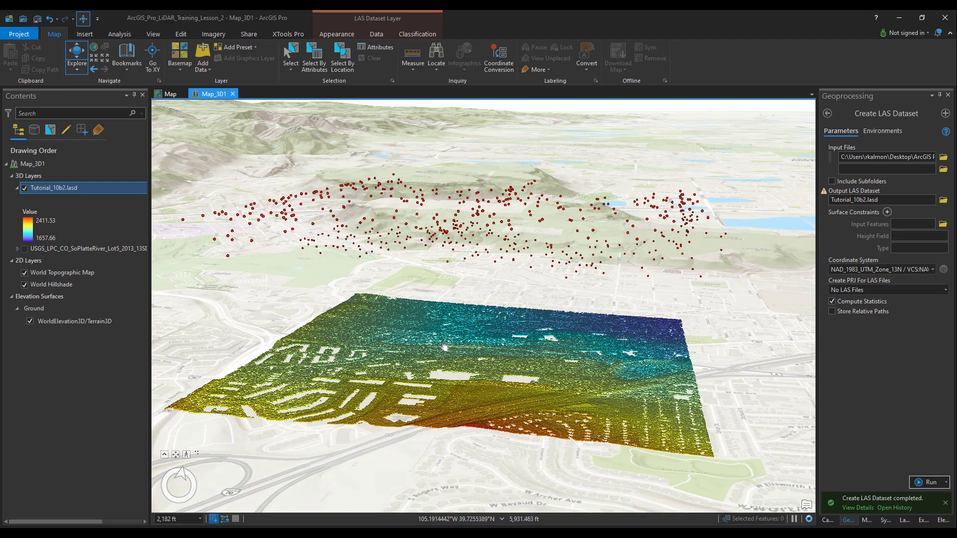
# Step: Expand the on-screen navigator to full control and use it to view the point cloud from a lower, rotated angle
pyautogui.click(164, 454)
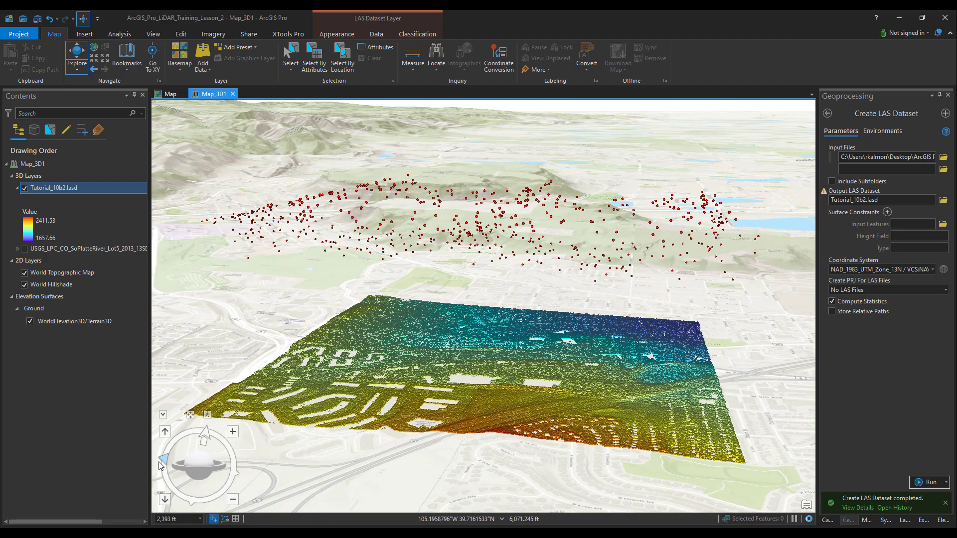
pyautogui.click(206, 434)
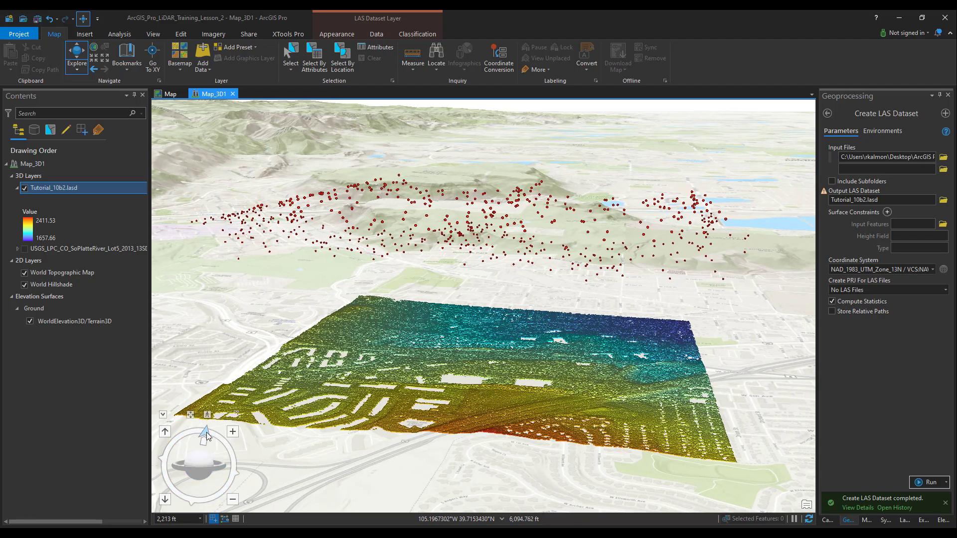
pyautogui.moveTo(201, 463)
pyautogui.mouseDown()
pyautogui.moveTo(170, 463)
pyautogui.moveTo(192, 471)
pyautogui.mouseUp()
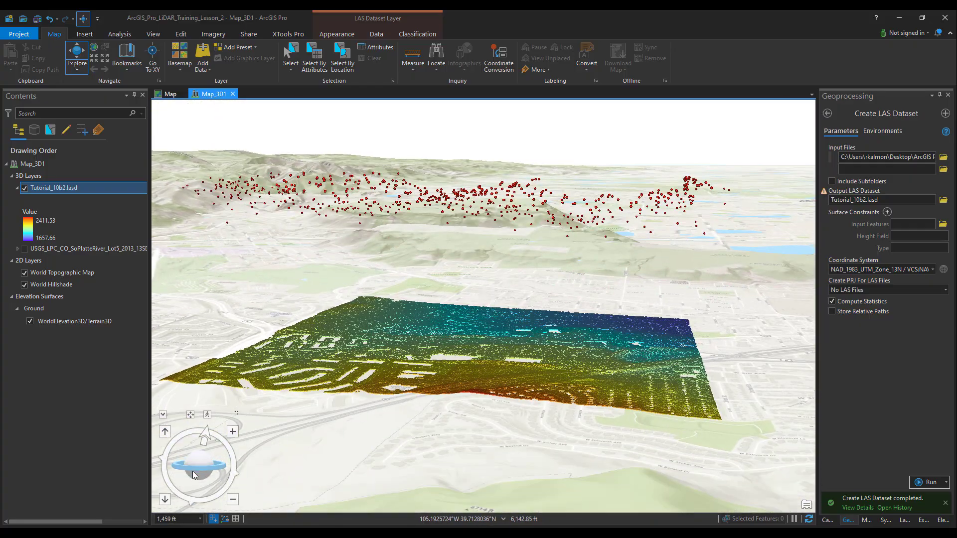
pyautogui.click(210, 499)
pyautogui.click(169, 485)
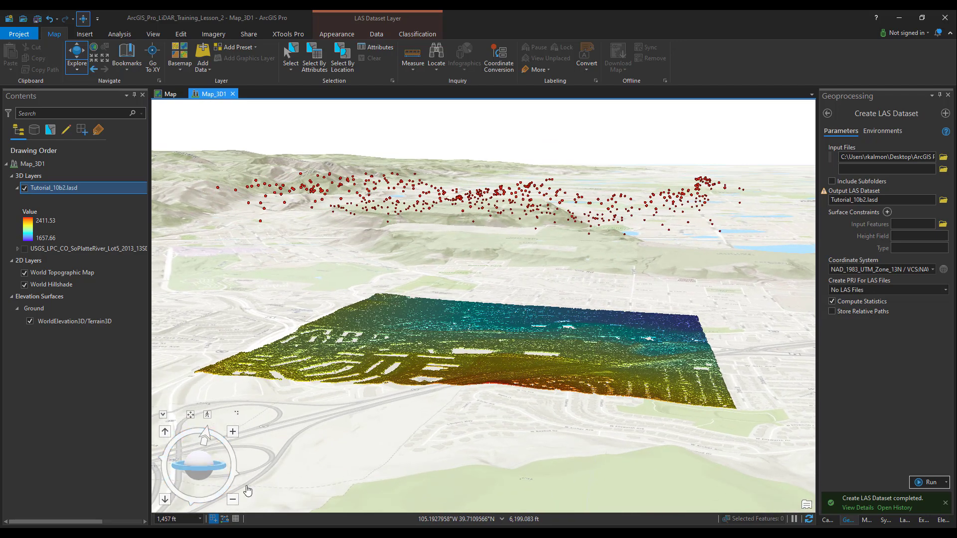
# Step: Filter the Tutorial_10b2.lasd layer to classification codes 11 Road Surface and 18 High Noise
pyautogui.click(333, 36)
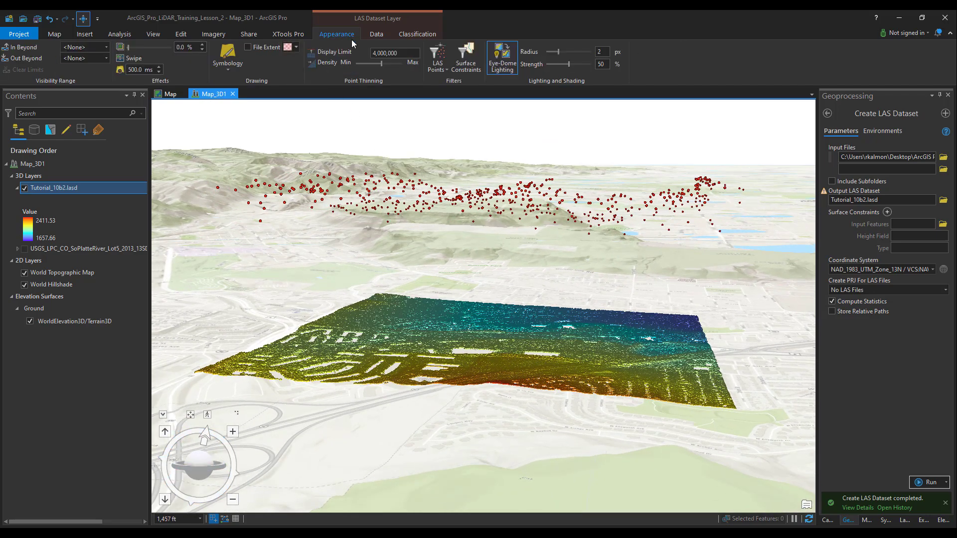
pyautogui.click(437, 55)
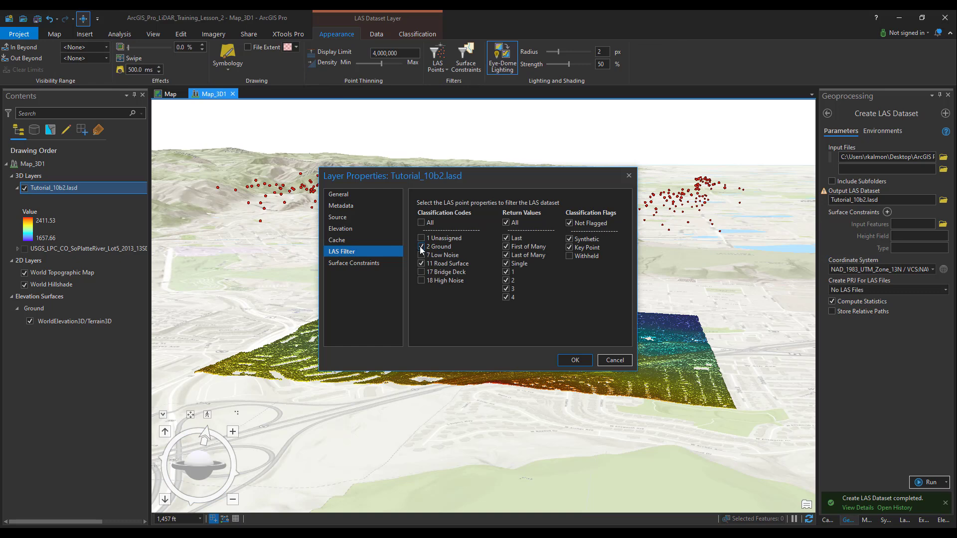
pyautogui.click(421, 246)
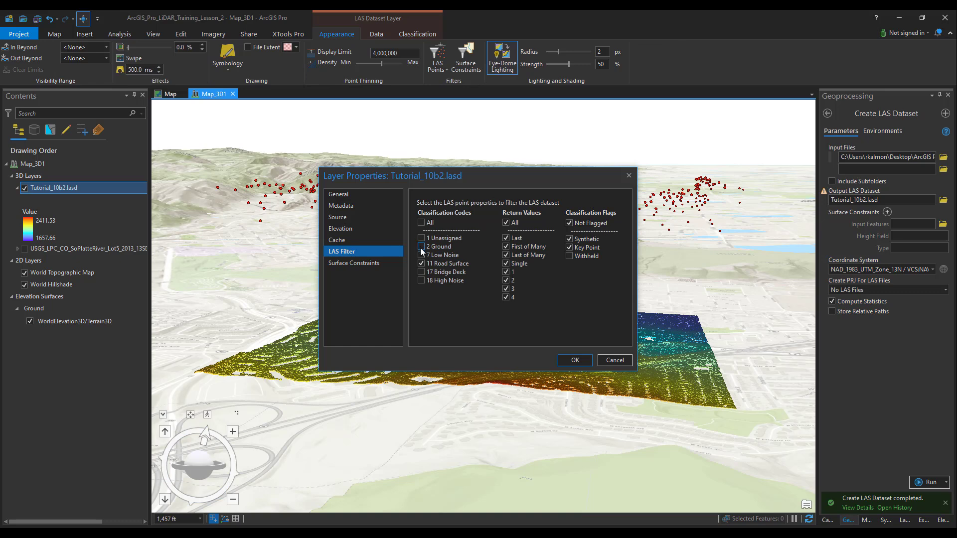
pyautogui.click(575, 360)
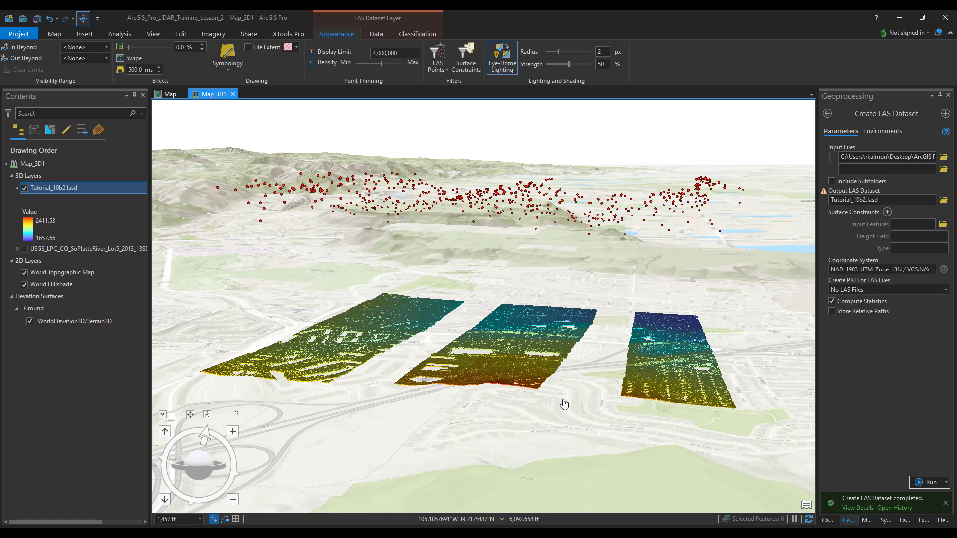
# Step: Filter the Tutorial_10b2.lasd layer to classification code 17 Bridge Deck only, and inspect the filtered points up close in 3D
pyautogui.click(437, 55)
pyautogui.click(421, 263)
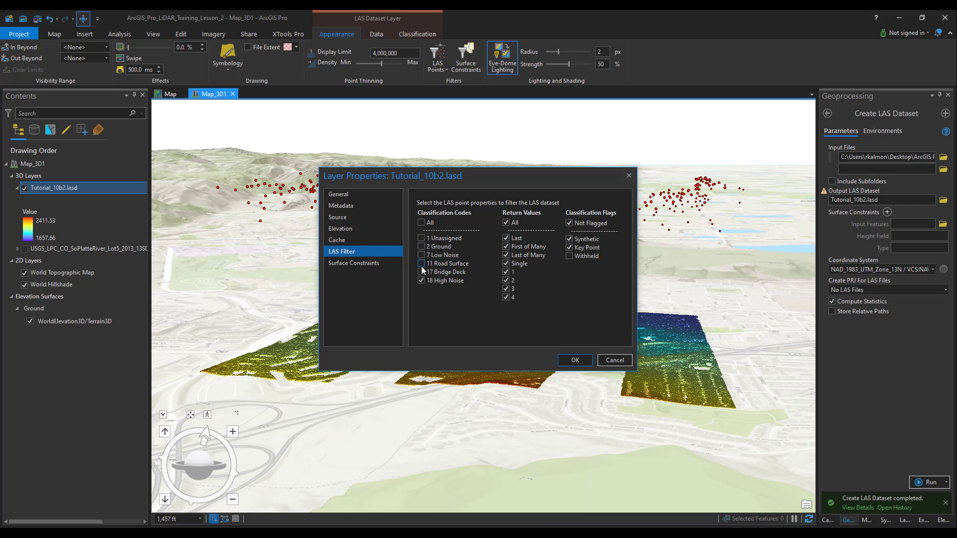
pyautogui.click(421, 272)
pyautogui.click(571, 359)
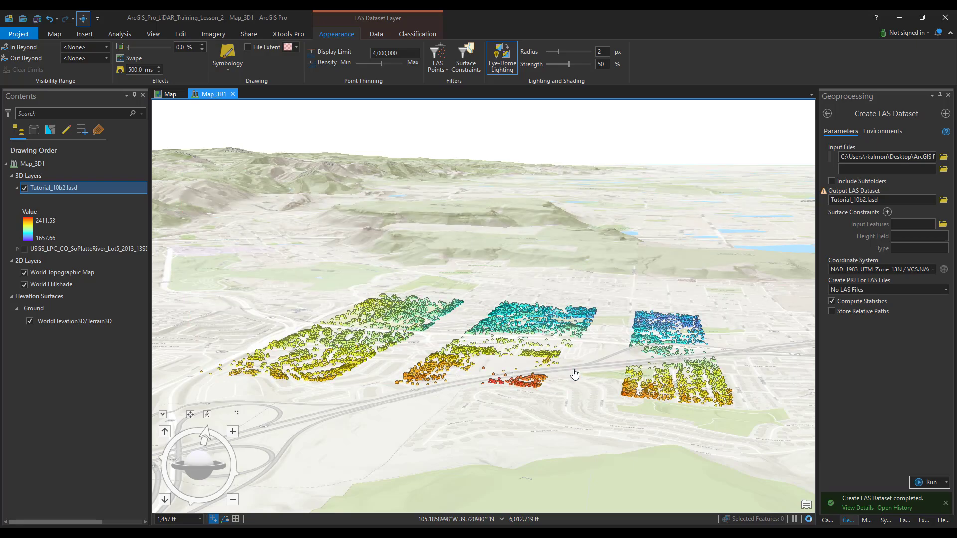
pyautogui.scroll(2, 481, 370)
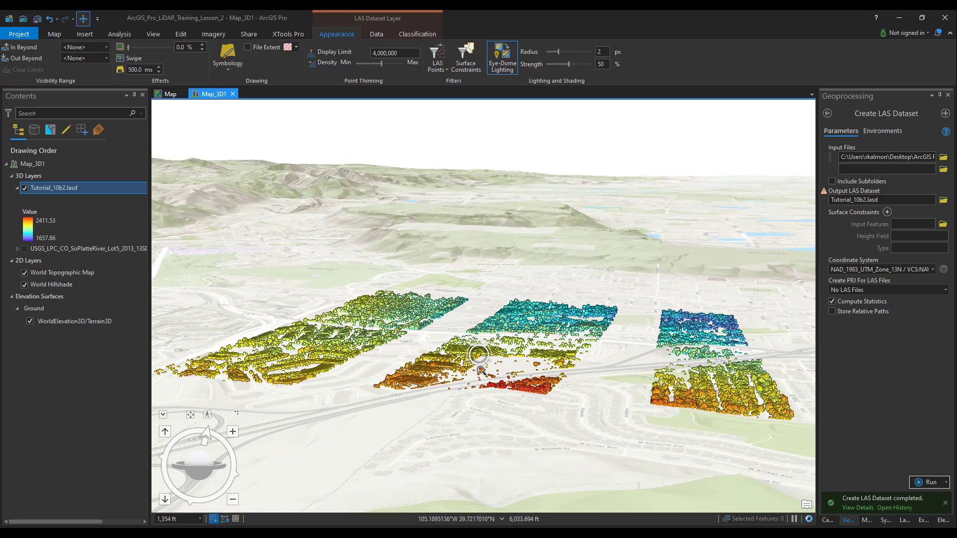
pyautogui.scroll(5, 480, 370)
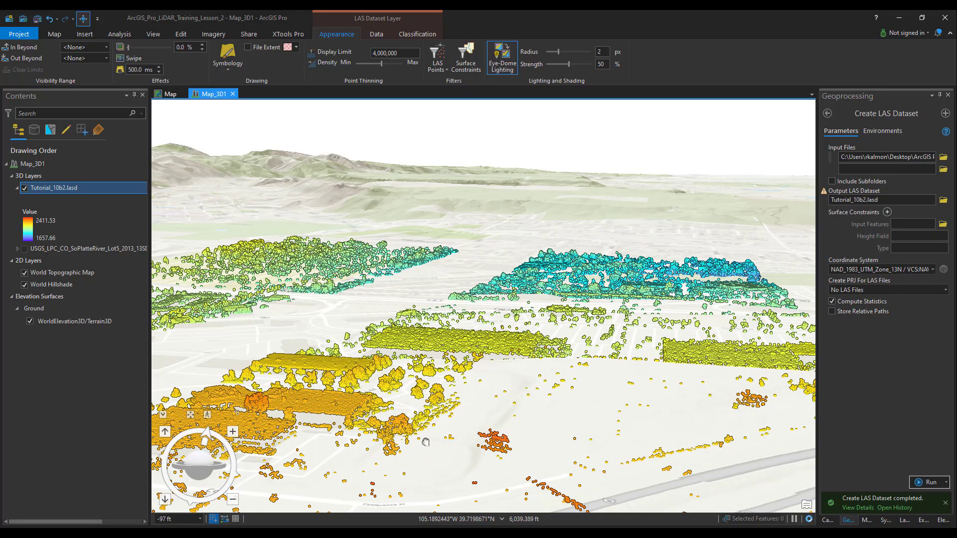
pyautogui.moveTo(425, 442); pyautogui.dragTo(450, 382)
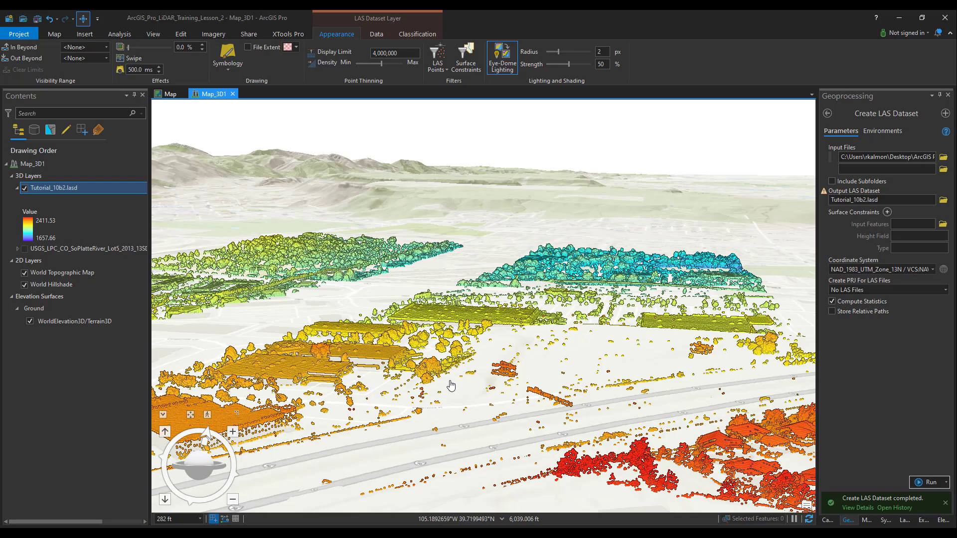
pyautogui.scroll(-6, 451, 385)
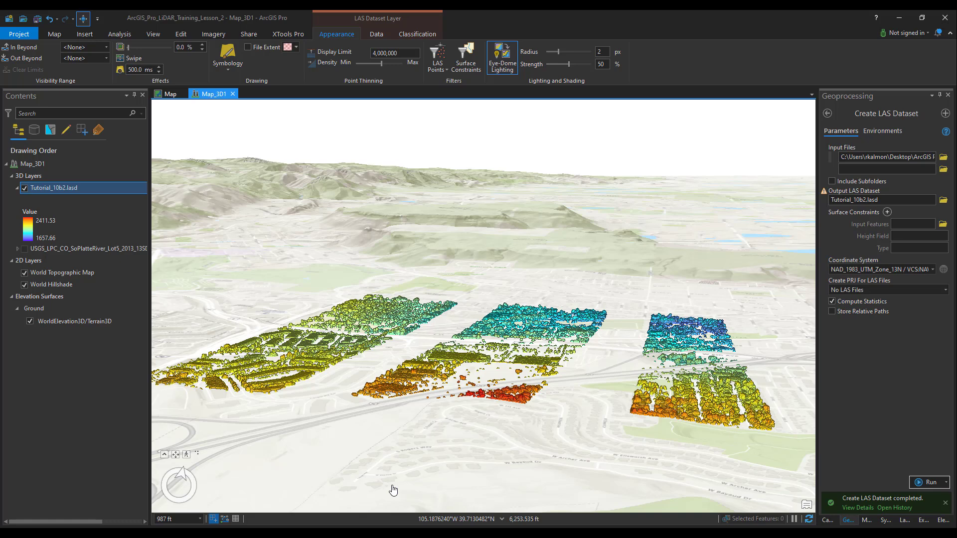
# Step: Start the Copy geoprocessing tool with USGS_LPC_CO_SoPlatteRiver_Lot5_2013_13SDD483396_LAS_2015.las from the LAS_Tiles folder as input data
pyautogui.click(827, 113)
pyautogui.moveTo(876, 113); pyautogui.dragTo(829, 114)
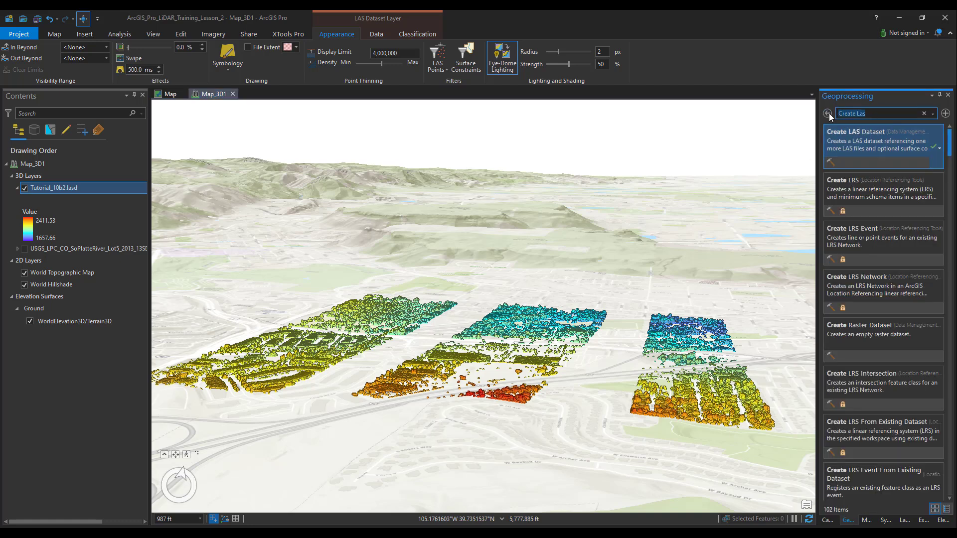
pyautogui.write('copy')
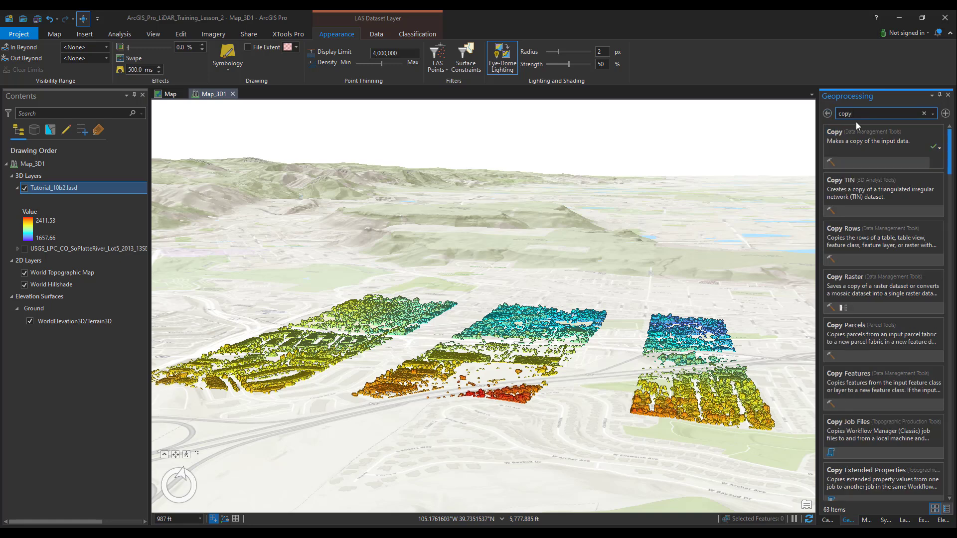
pyautogui.click(878, 136)
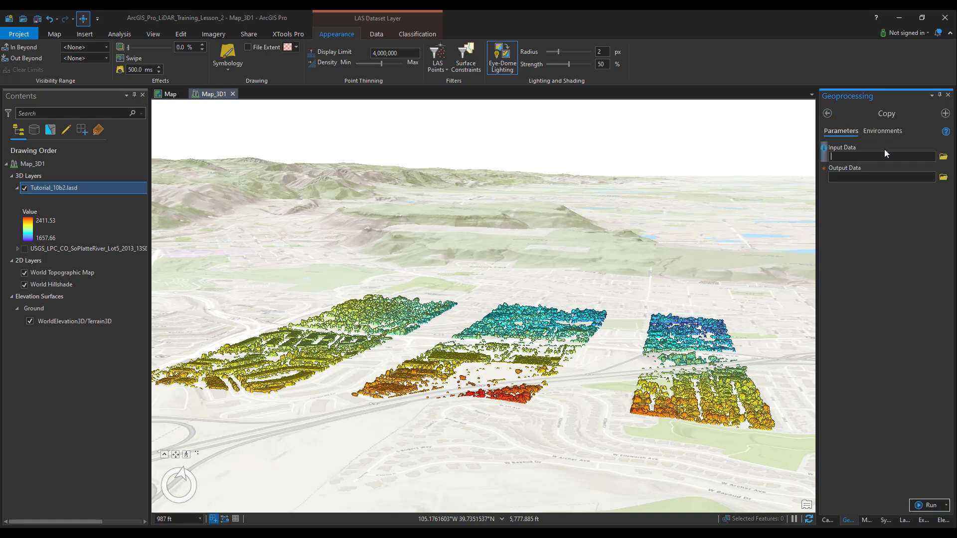
pyautogui.click(943, 157)
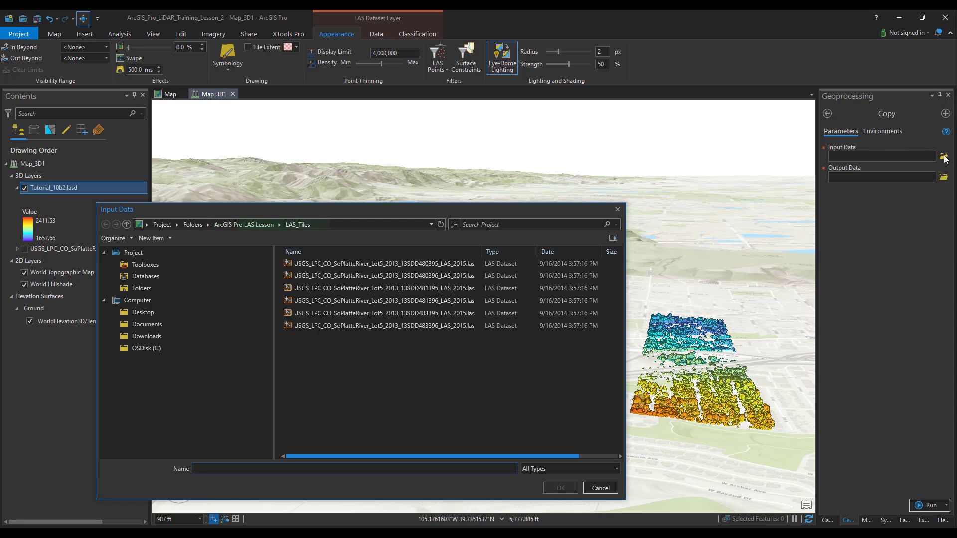
pyautogui.click(389, 327)
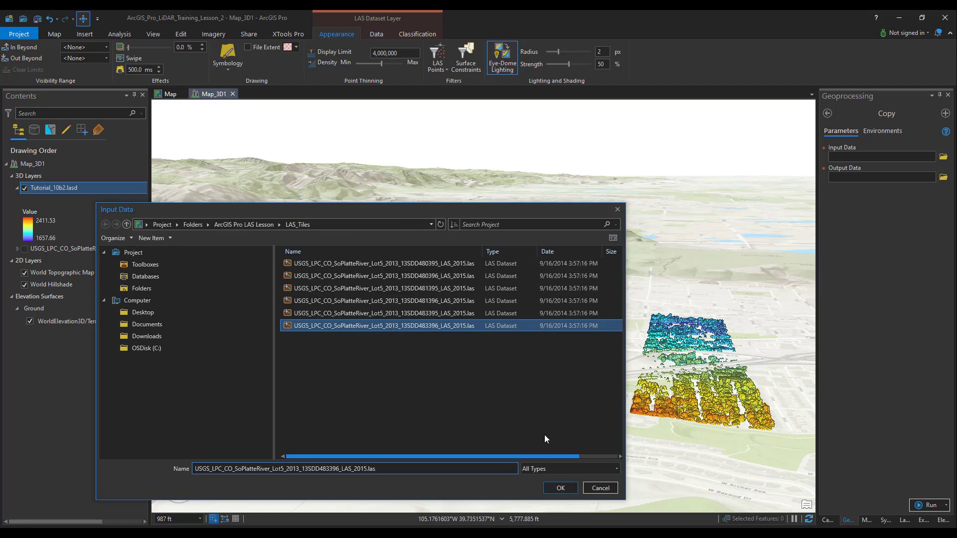
pyautogui.click(556, 490)
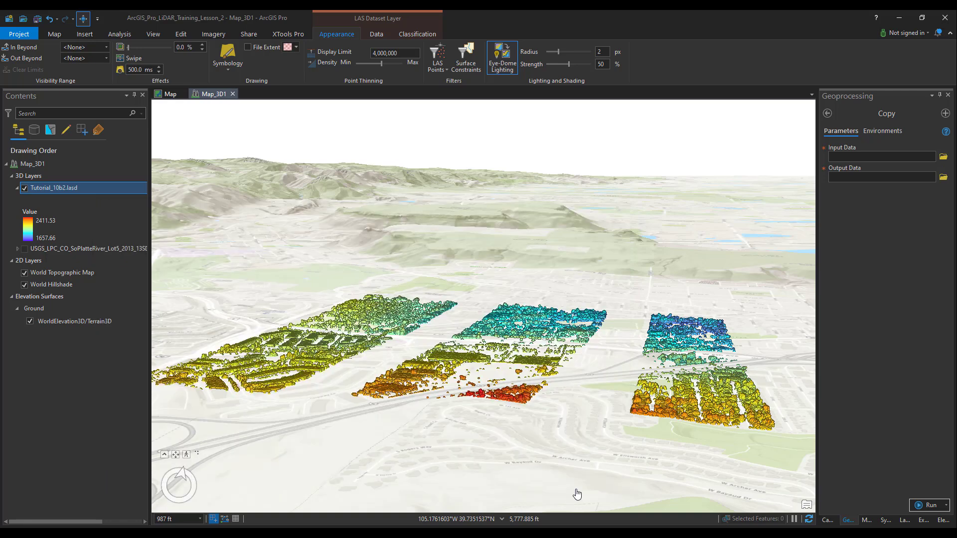
# Step: Set the copy's output to USGS_LPC_CO_SoPlatteRiver_Lot5_2013_13SDD483396_LAS_2015_copy.las in the LAS_Tiles folder of ArcGIS Pro LAS Lesson, and run the tool
pyautogui.click(943, 178)
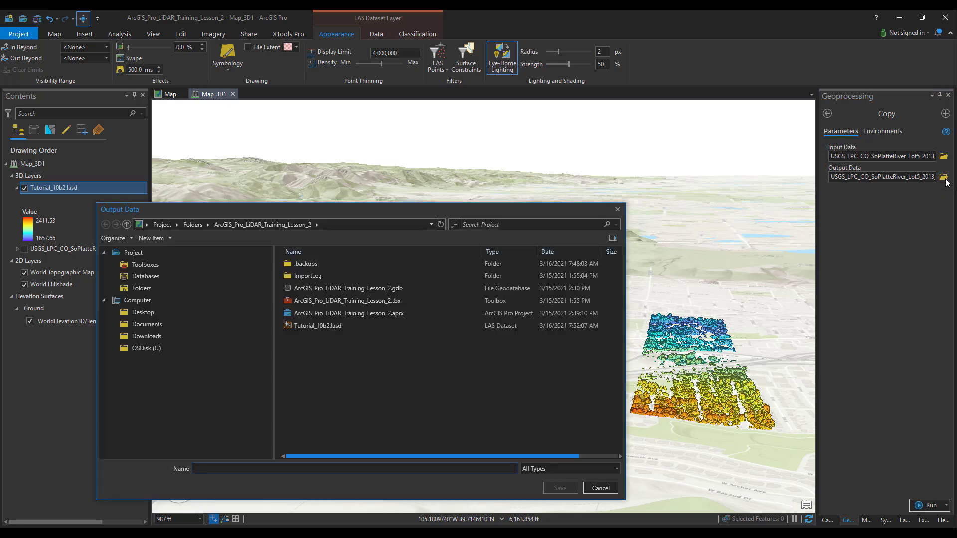
pyautogui.click(127, 224)
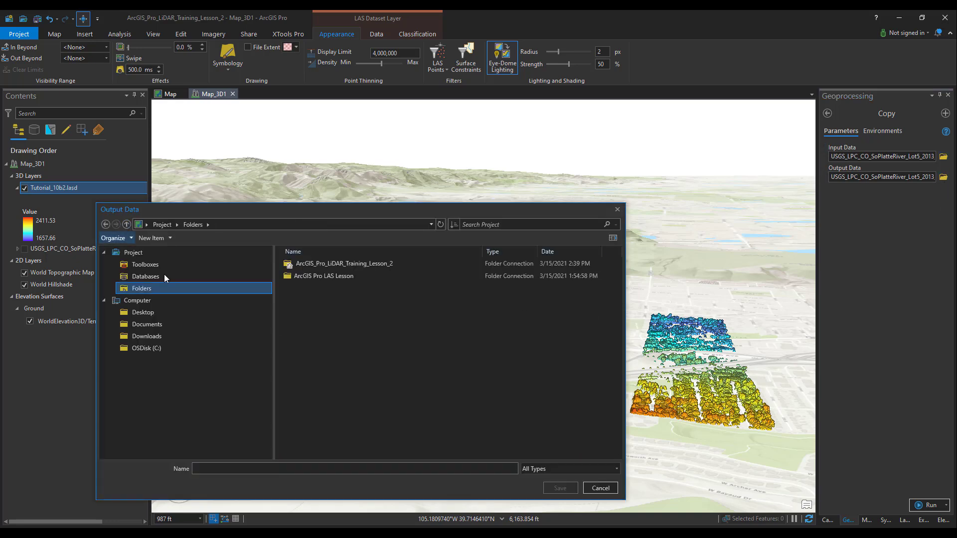
pyautogui.click(346, 275)
pyautogui.doubleClick(346, 275)
pyautogui.doubleClick(321, 288)
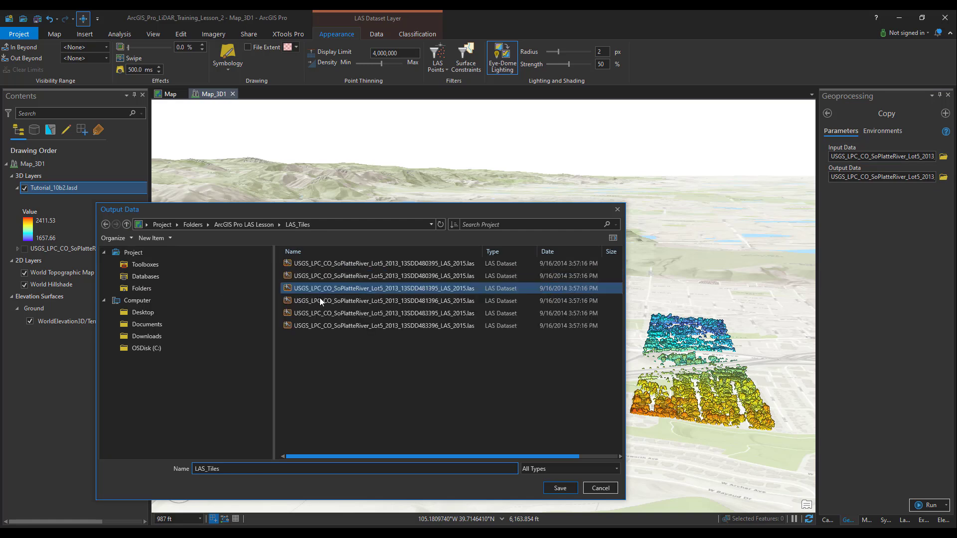
pyautogui.click(317, 326)
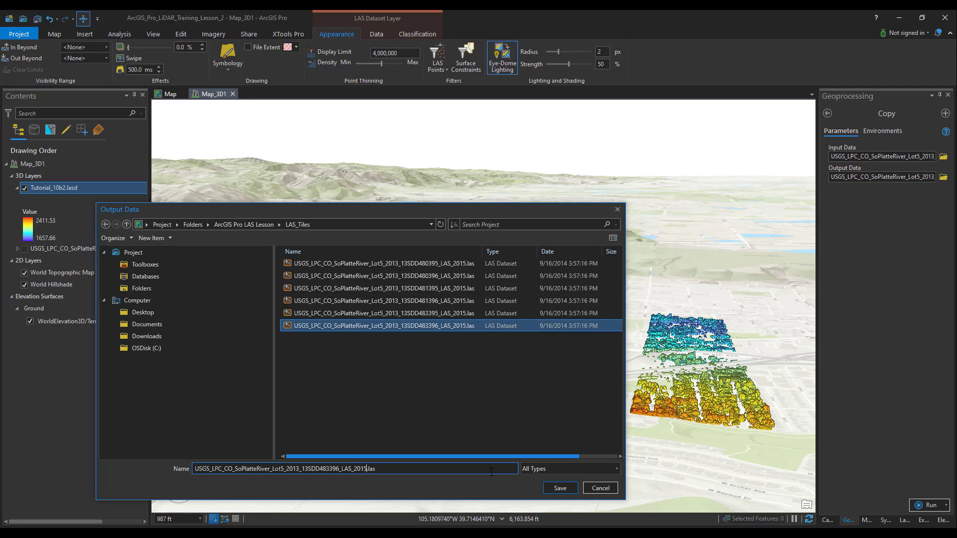
pyautogui.write('_copy')
pyautogui.click(549, 490)
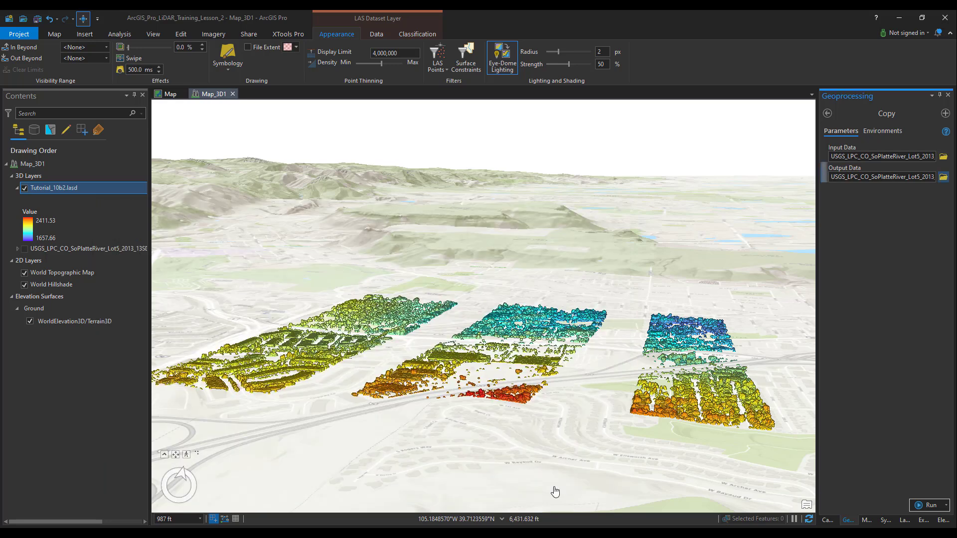
pyautogui.click(928, 505)
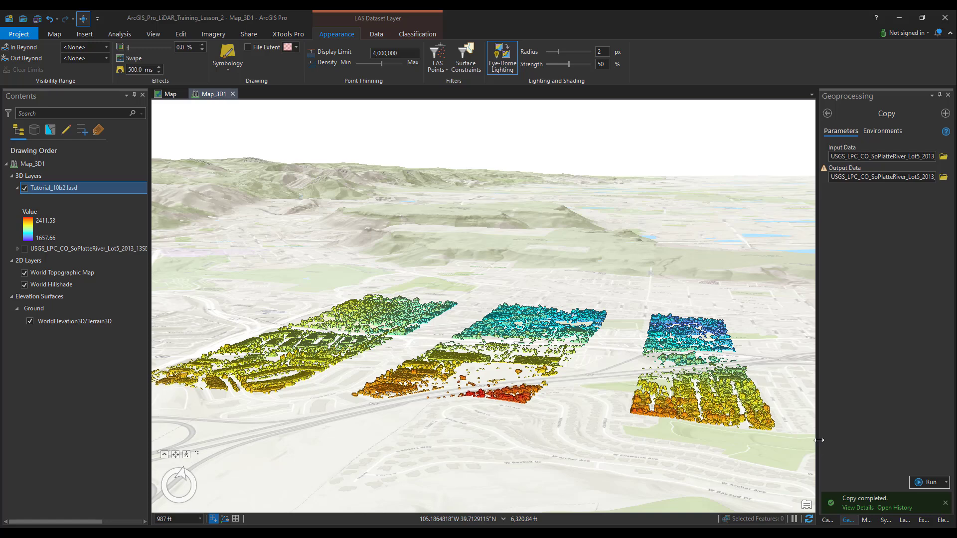
# Step: Filter the Tutorial_10b2.lasd layer to classification code 18 High Noise only
pyautogui.click(436, 52)
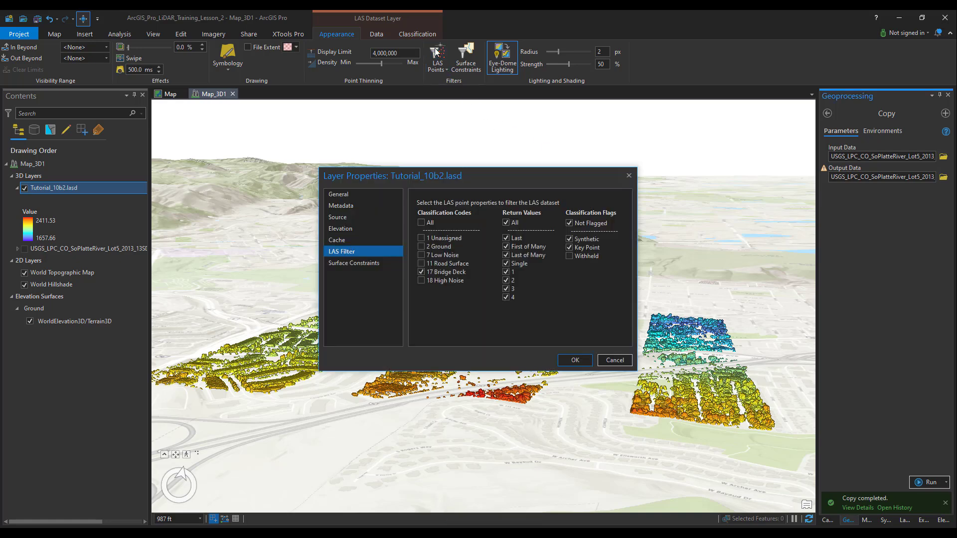
pyautogui.click(421, 272)
pyautogui.click(573, 360)
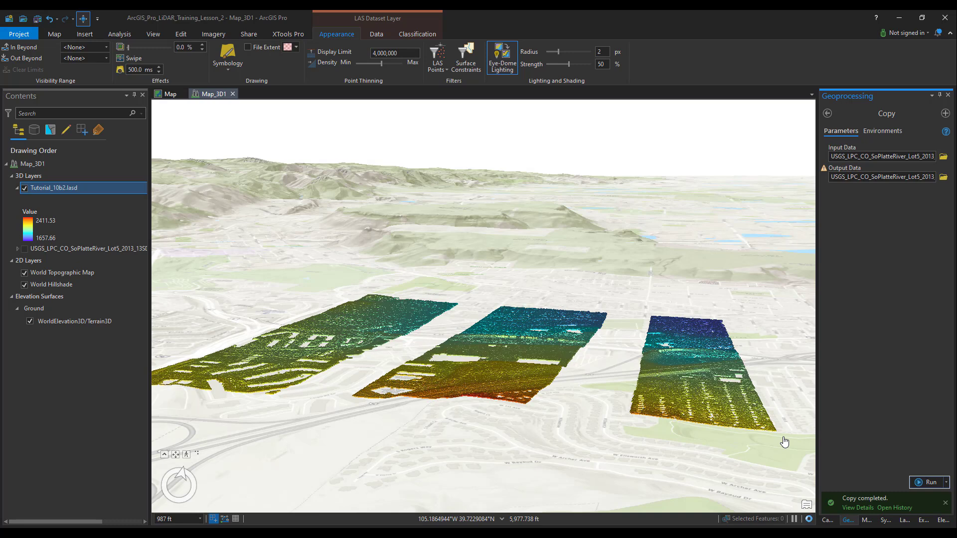
# Step: Reassign class 18 to new class 12 in Tutorial_10b2.lasd with the Change LAS Class Codes tool
pyautogui.click(416, 35)
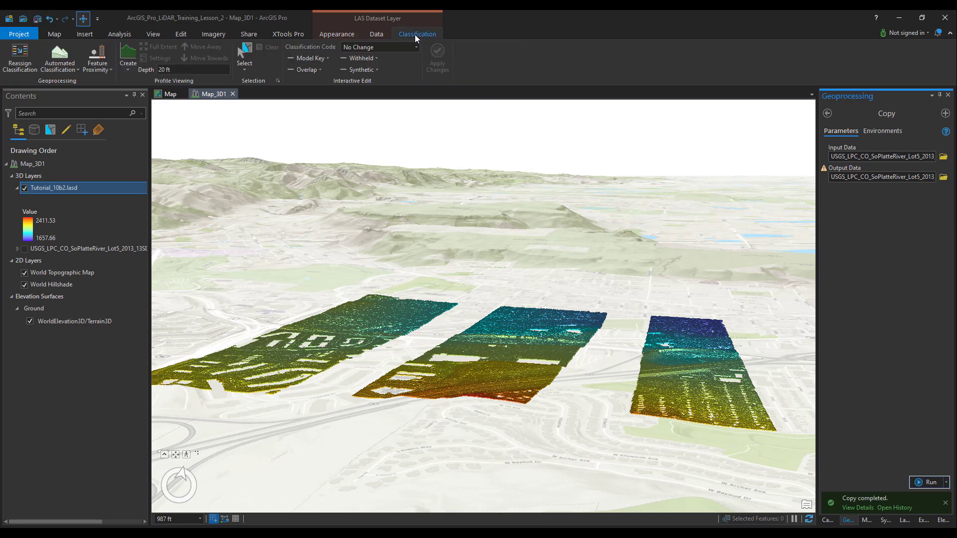
pyautogui.click(23, 57)
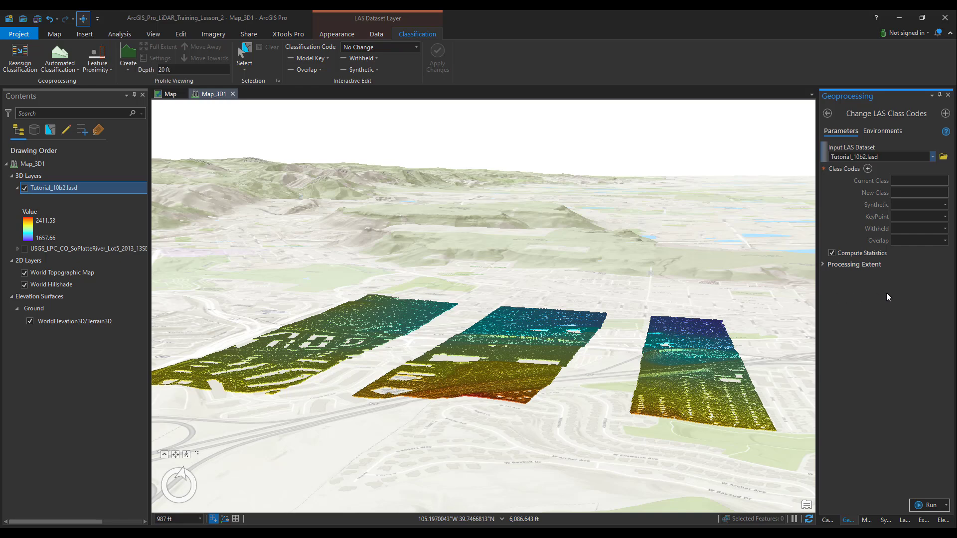
pyautogui.click(943, 181)
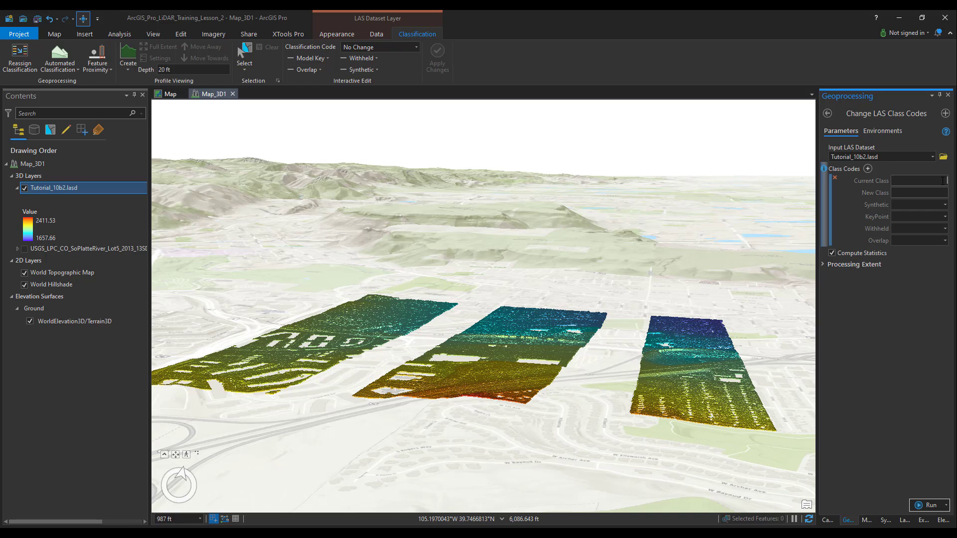
pyautogui.write('18')
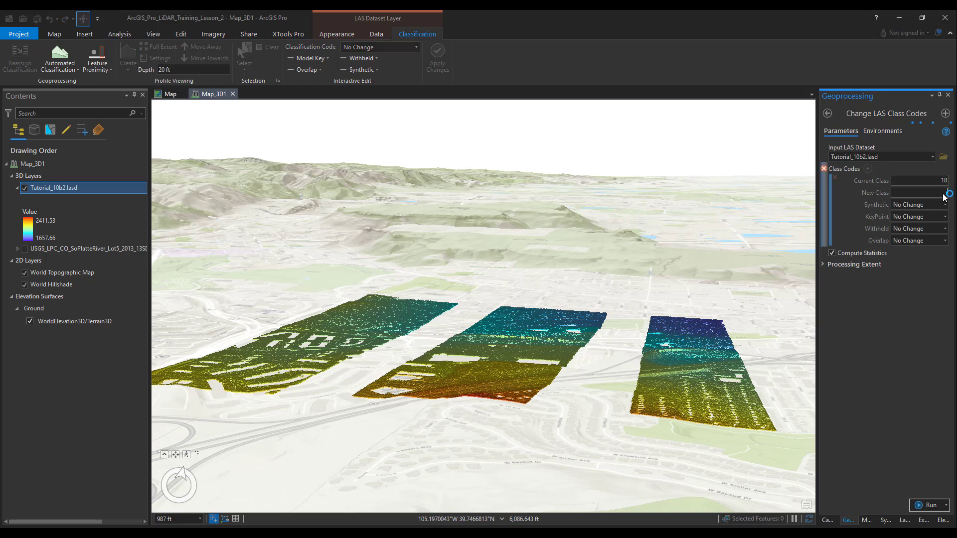
pyautogui.click(942, 194)
pyautogui.write('12')
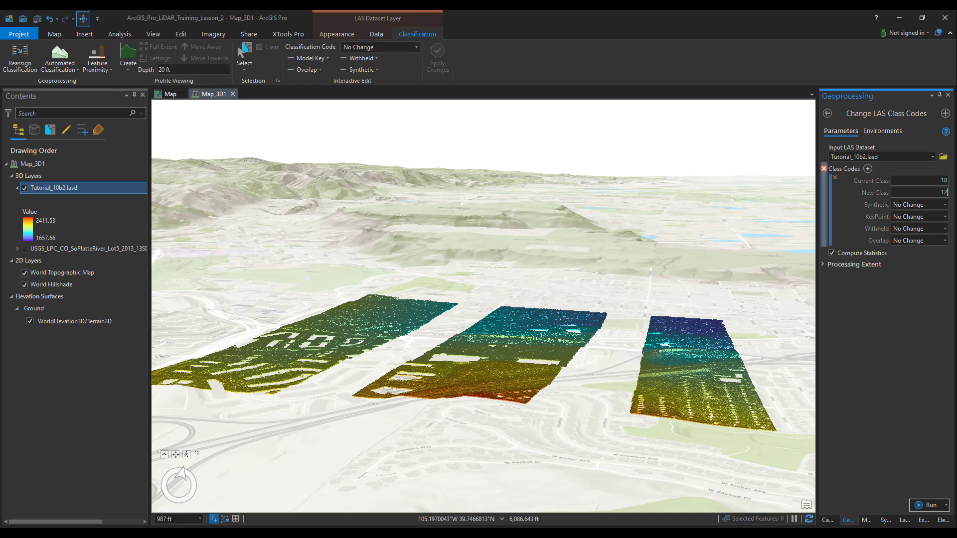
pyautogui.click(928, 505)
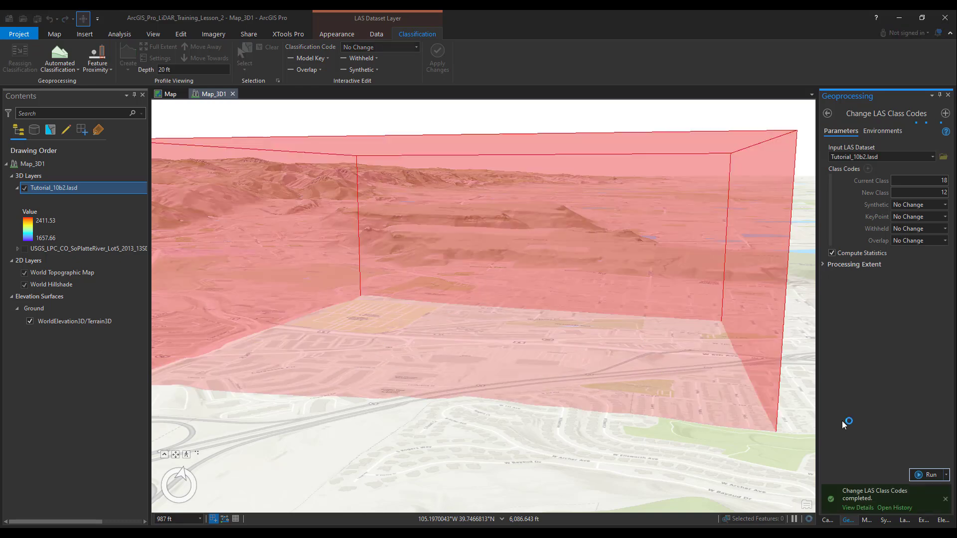
# Step: Filter the Tutorial_10b2.lasd layer to classification code 11 Road Surface only
pyautogui.click(612, 373)
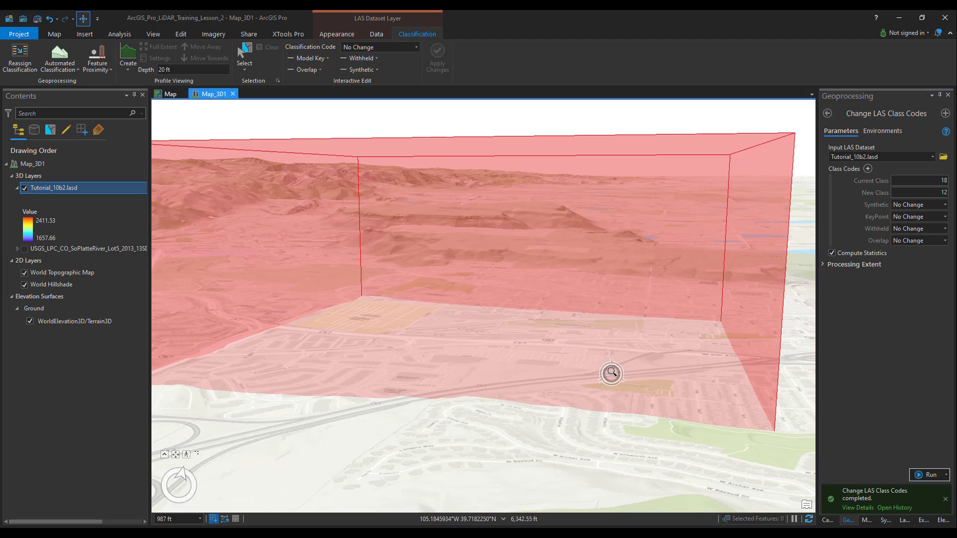
pyautogui.scroll(-2, 612, 373)
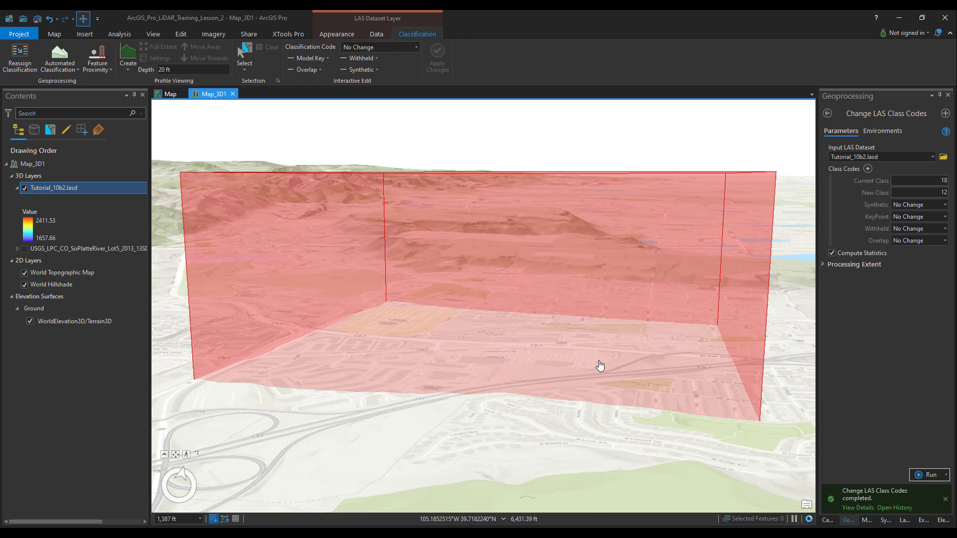
pyautogui.click(339, 33)
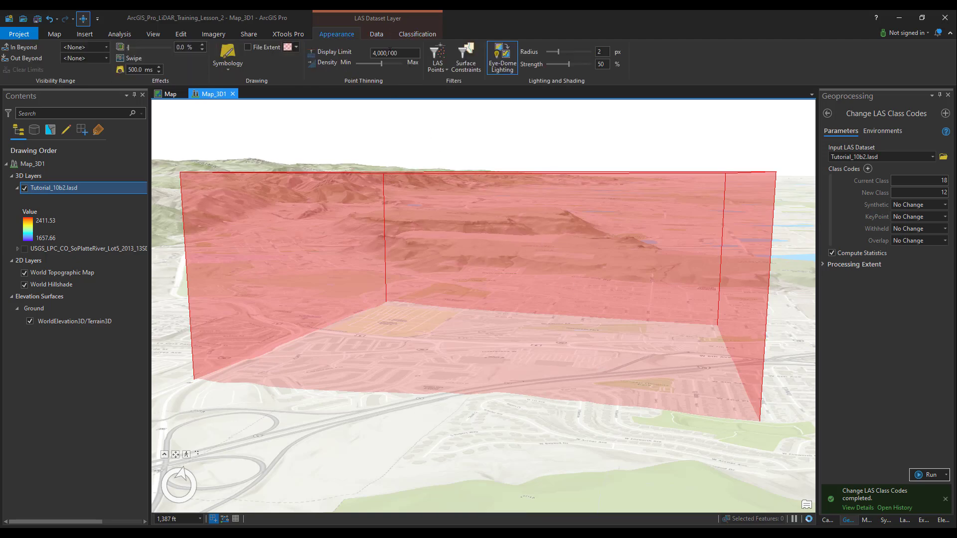
pyautogui.click(437, 54)
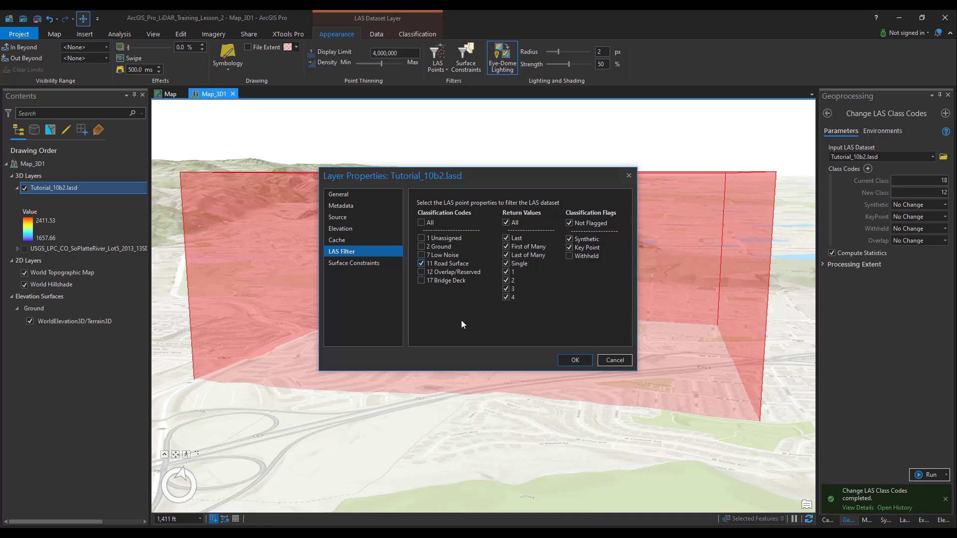
pyautogui.click(574, 360)
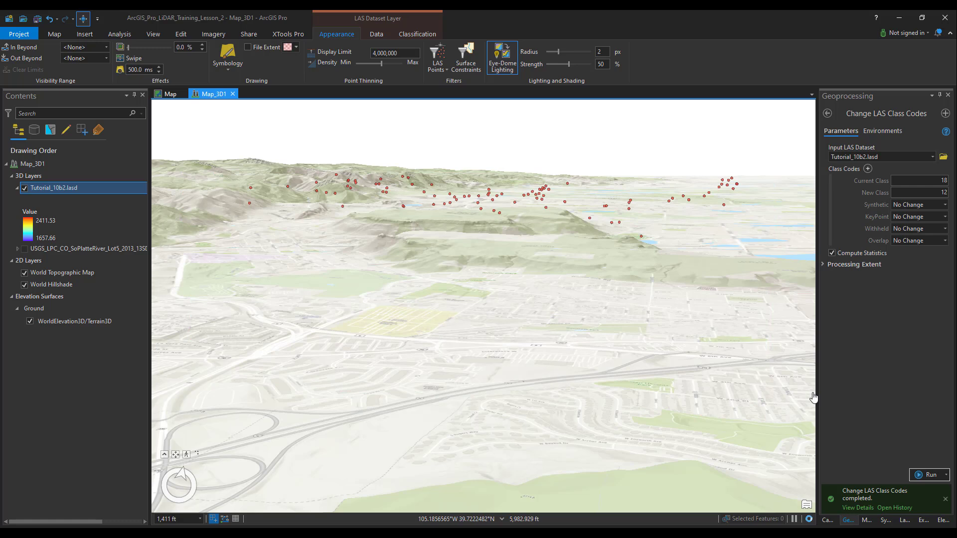
# Step: Reassign class 11 to new class 18 in Tutorial_10b2.lasd with the Change LAS Class Codes tool
pyautogui.click(946, 181)
pyautogui.press('BackSpace')
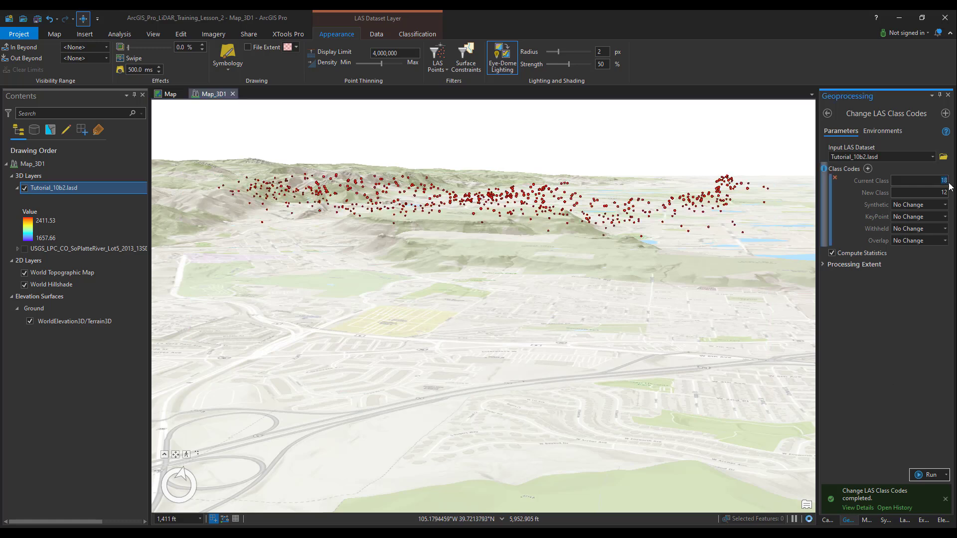
pyautogui.press('BackSpace')
pyautogui.press('BackSpace')
pyautogui.write('18')
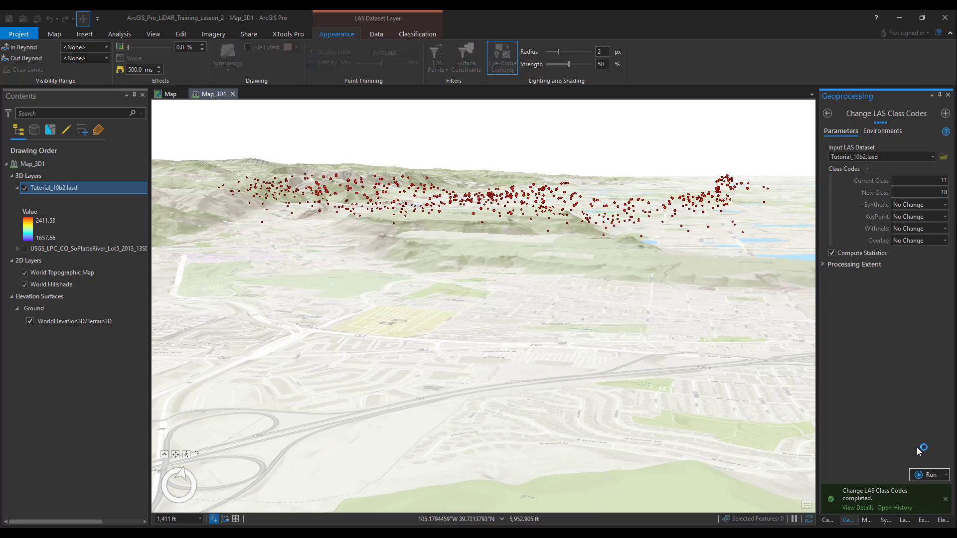
pyautogui.click(922, 476)
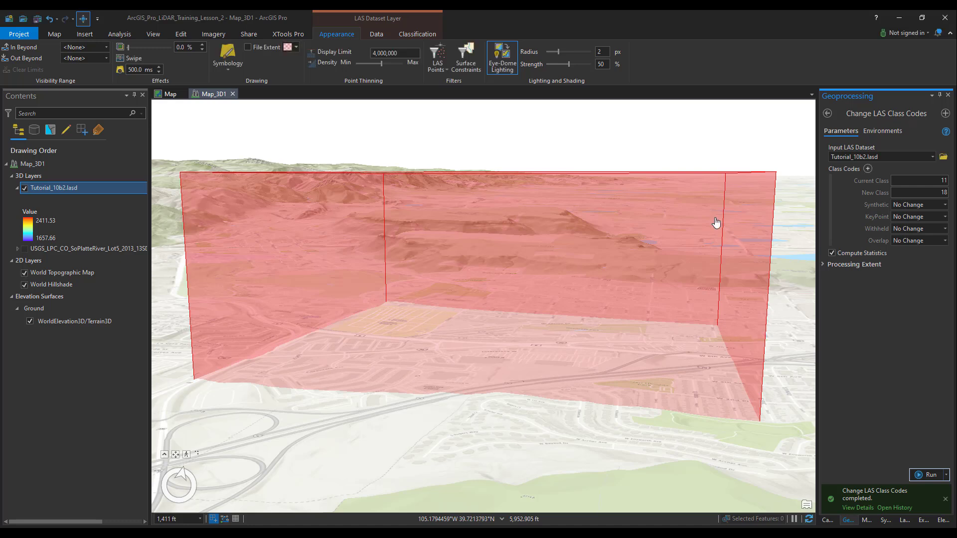
# Step: Filter the Tutorial_10b2.lasd layer to code 18 High Noise only, and switch the filter to code 17 Bridge Deck only
pyautogui.click(437, 55)
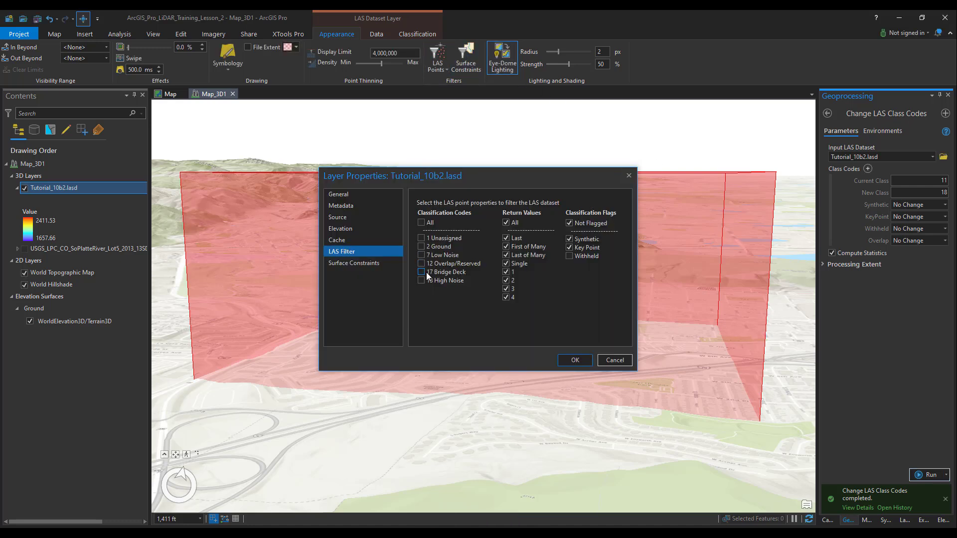
pyautogui.click(567, 359)
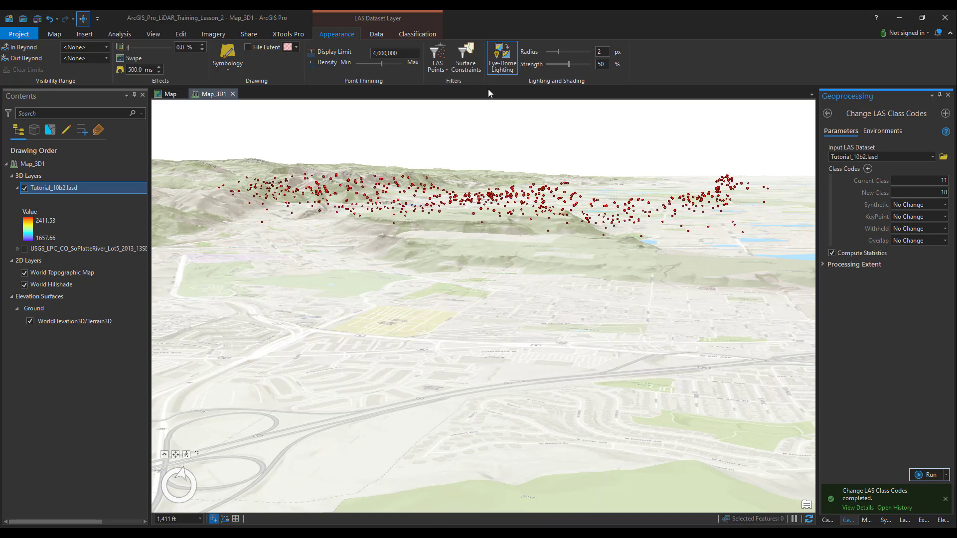
pyautogui.click(436, 54)
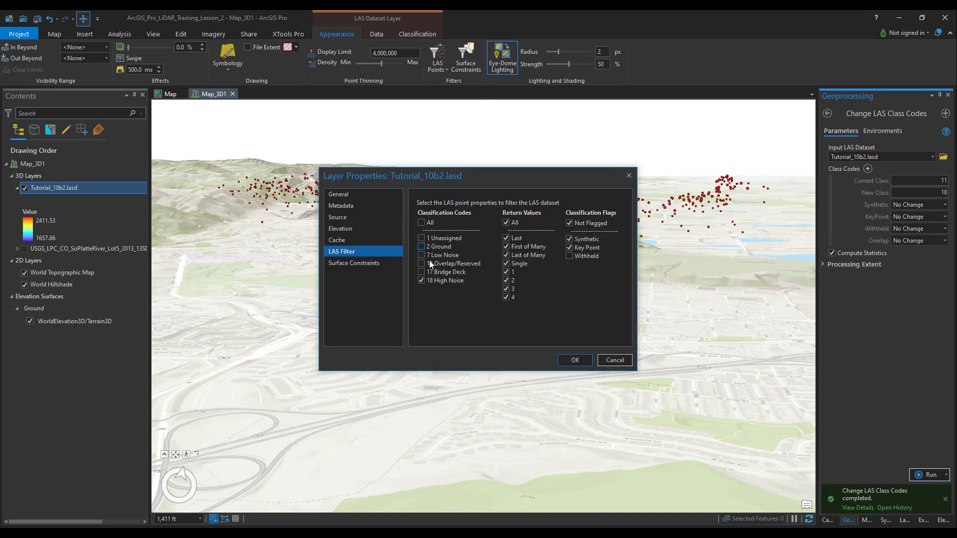
pyautogui.click(568, 363)
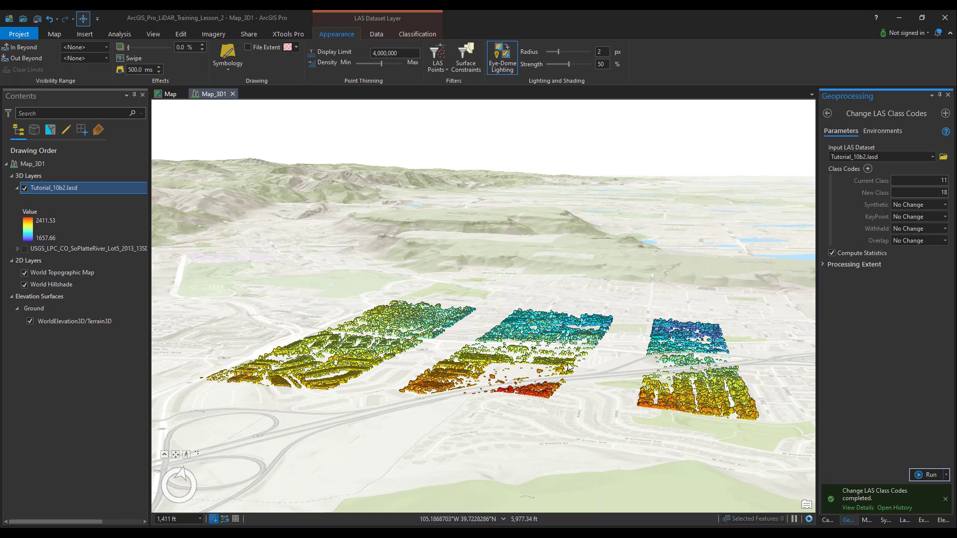
# Step: Reassign class 17 to new class 12 in Tutorial_10b2.lasd with the Change LAS Class Codes tool
pyautogui.moveTo(942, 180); pyautogui.dragTo(951, 184)
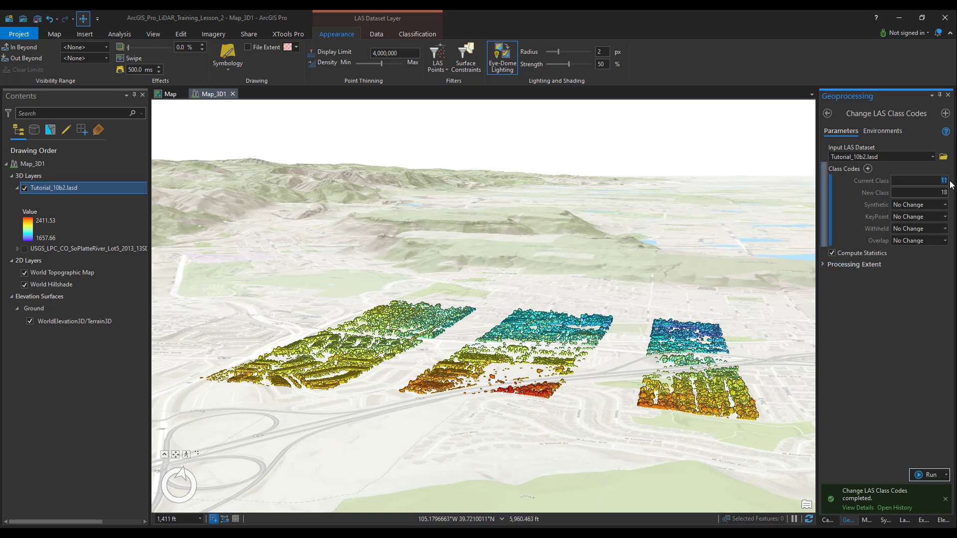
pyautogui.write('17')
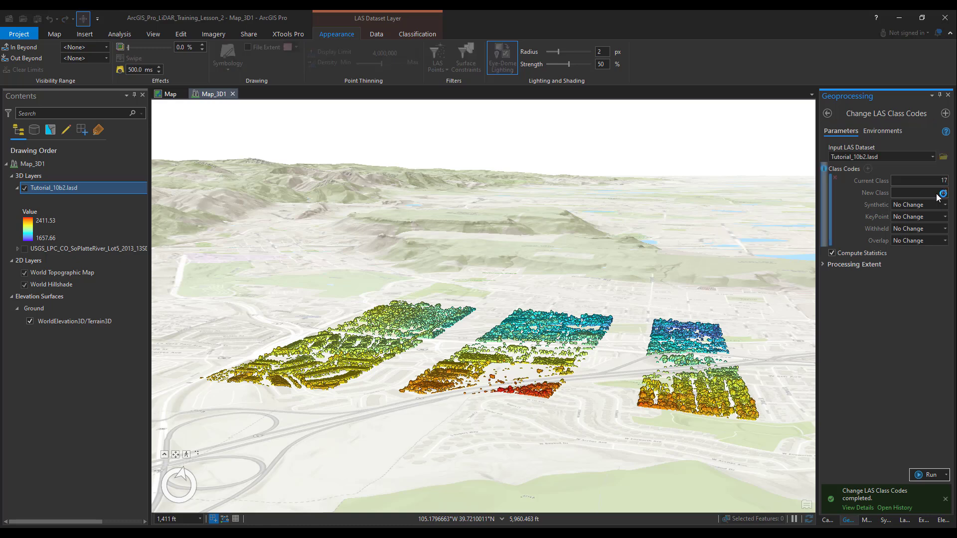
pyautogui.write('12')
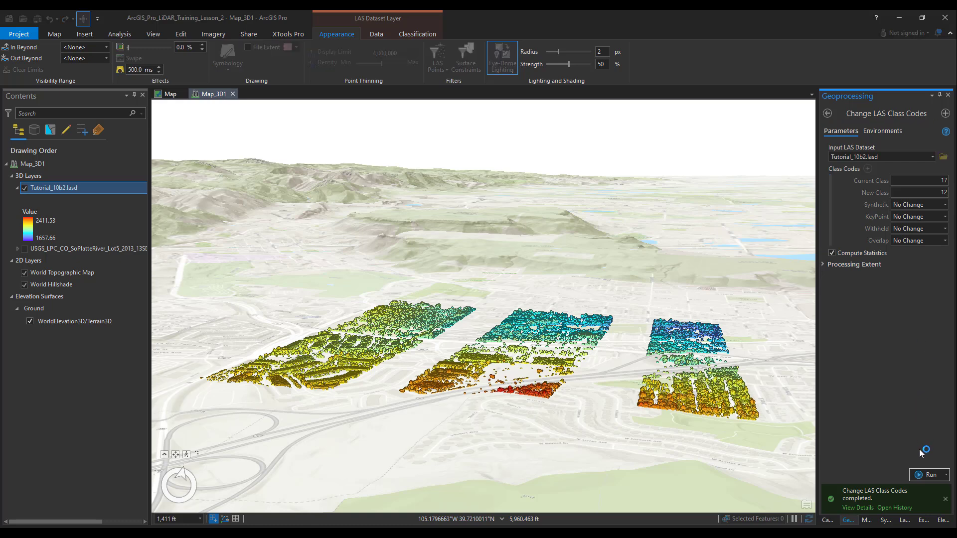
pyautogui.click(922, 475)
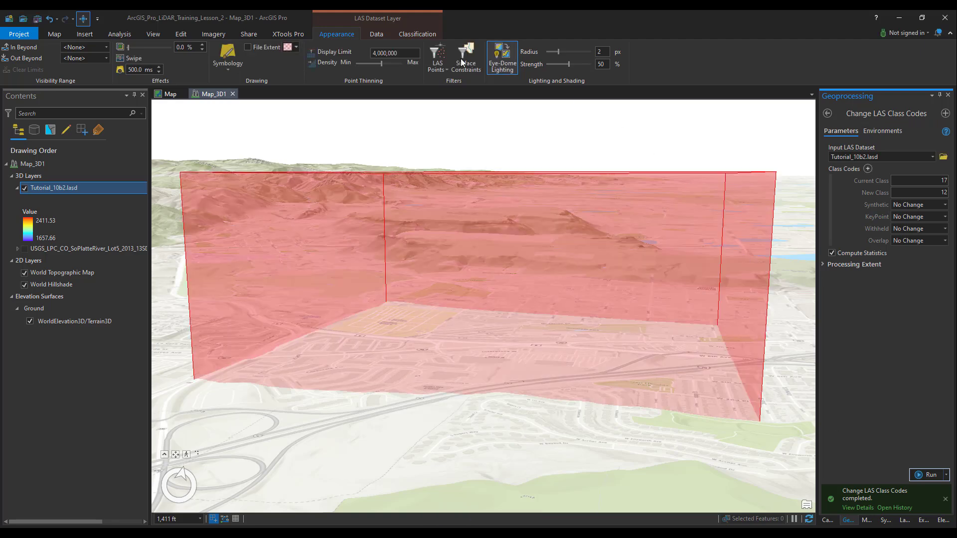
# Step: Run Classify LAS Building on Tutorial_10b2.lasd with a 4 feet minimum rooftop height, 5 square feet minimum area and the Standard method
pyautogui.click(418, 34)
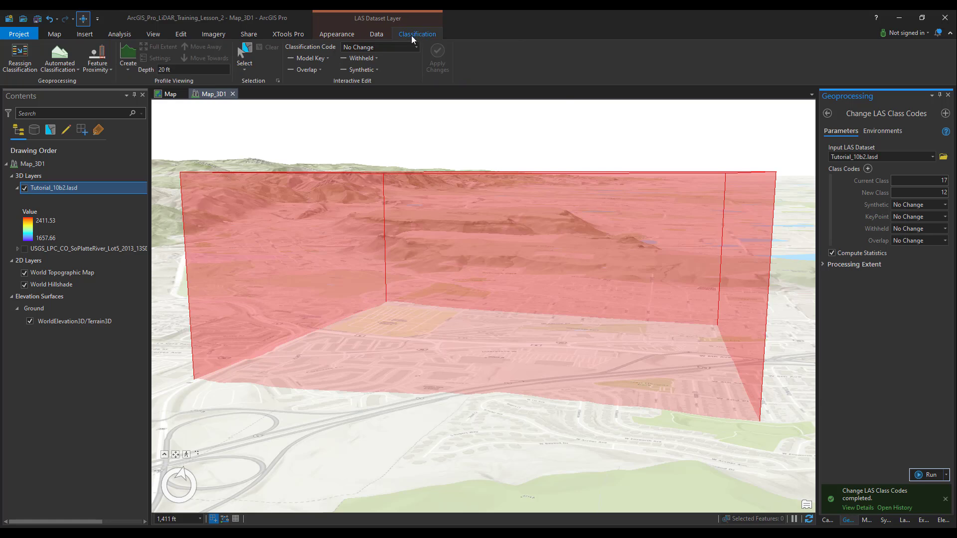
pyautogui.click(59, 69)
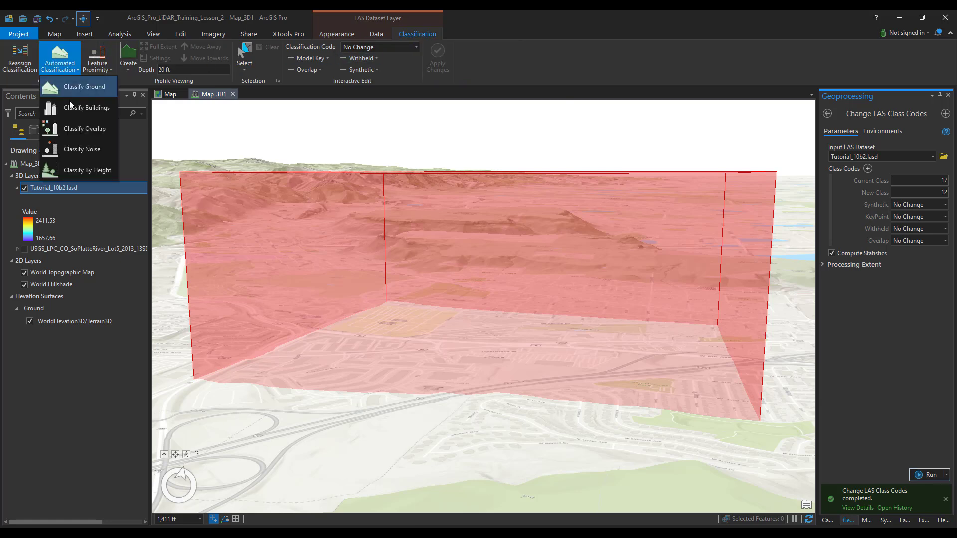
pyautogui.click(86, 108)
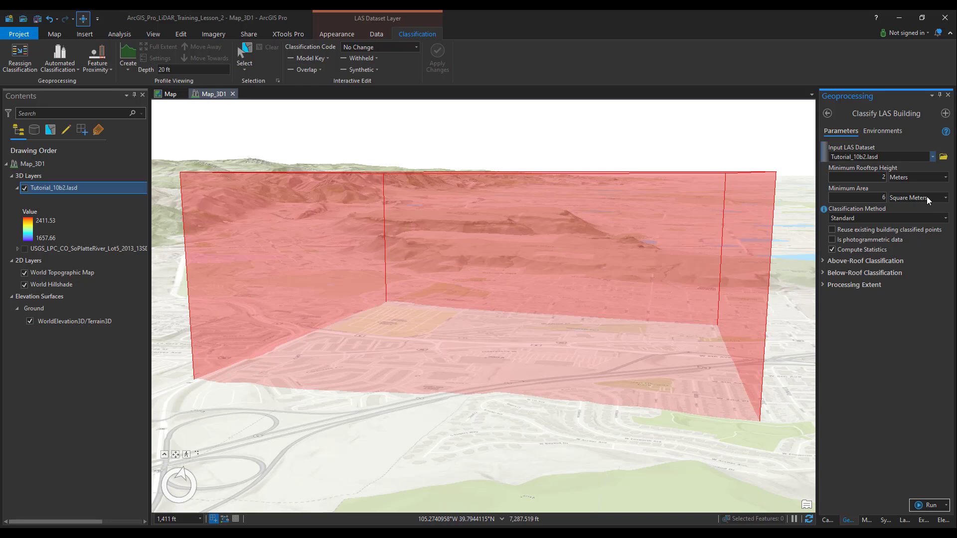
pyautogui.click(931, 177)
pyautogui.click(912, 266)
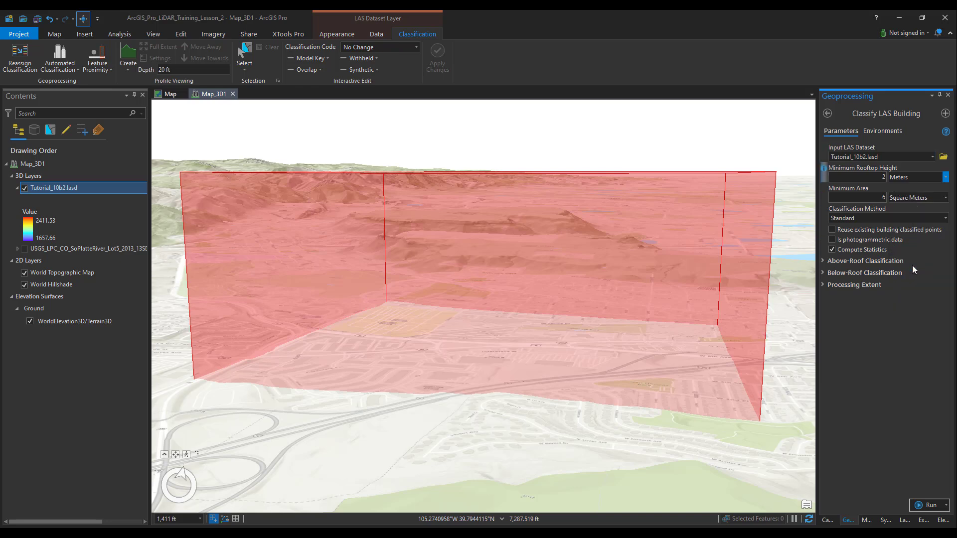
pyautogui.write('4')
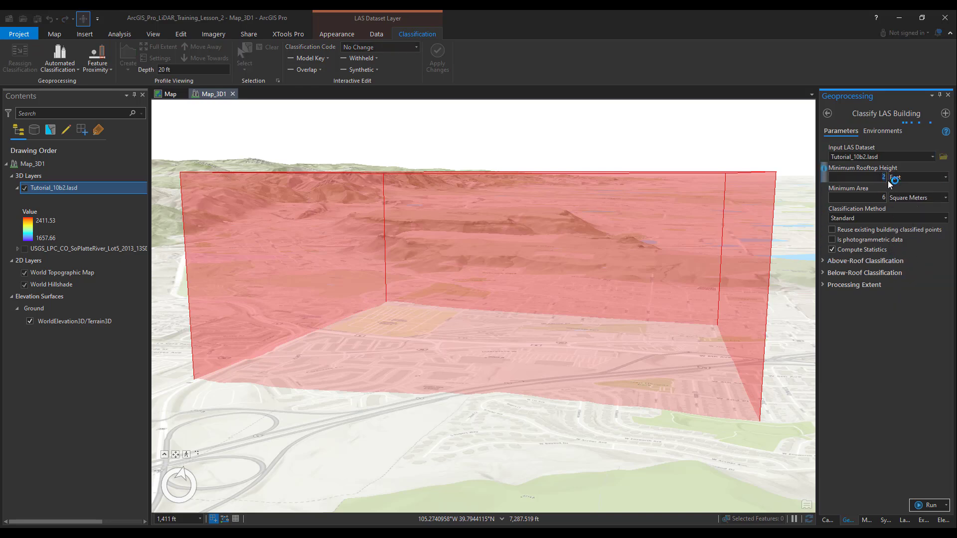
pyautogui.press('Tab')
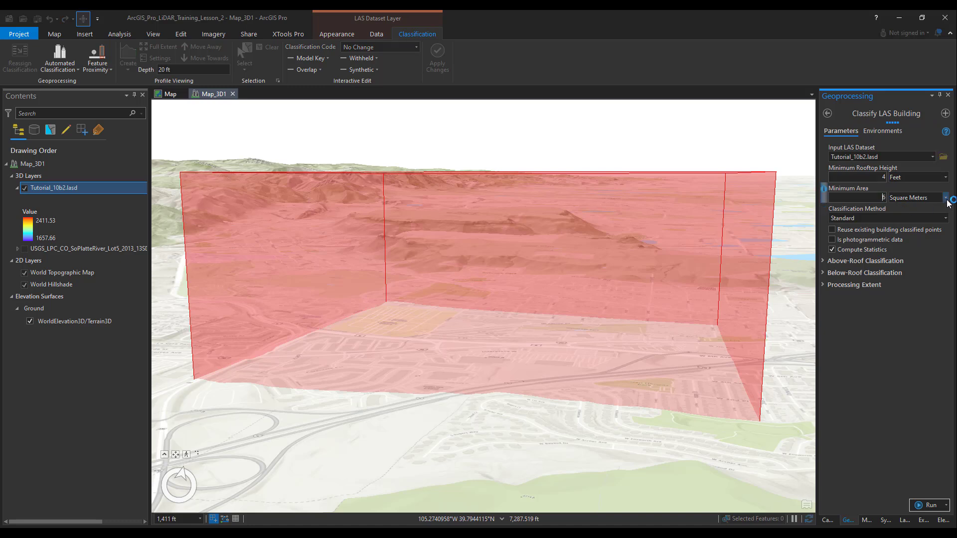
pyautogui.click(946, 199)
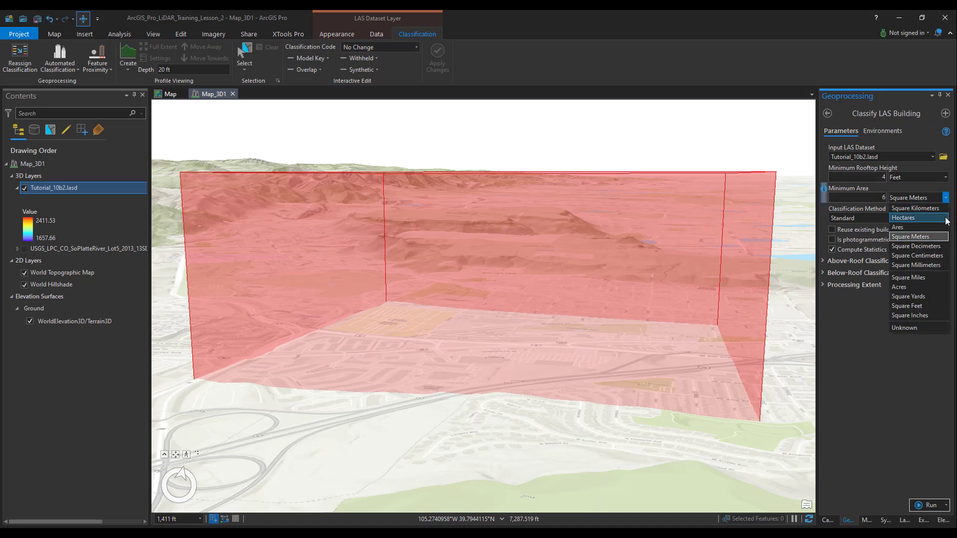
pyautogui.click(927, 307)
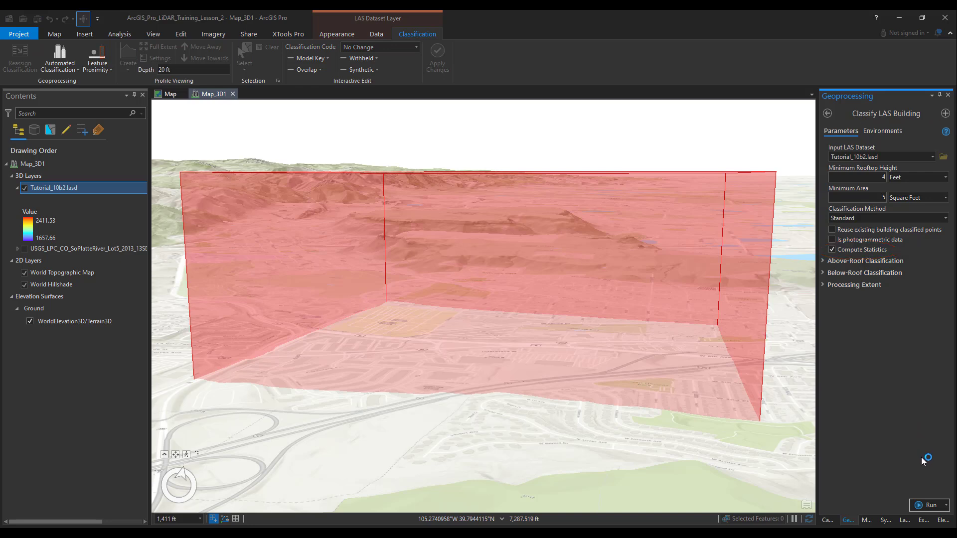
pyautogui.click(927, 506)
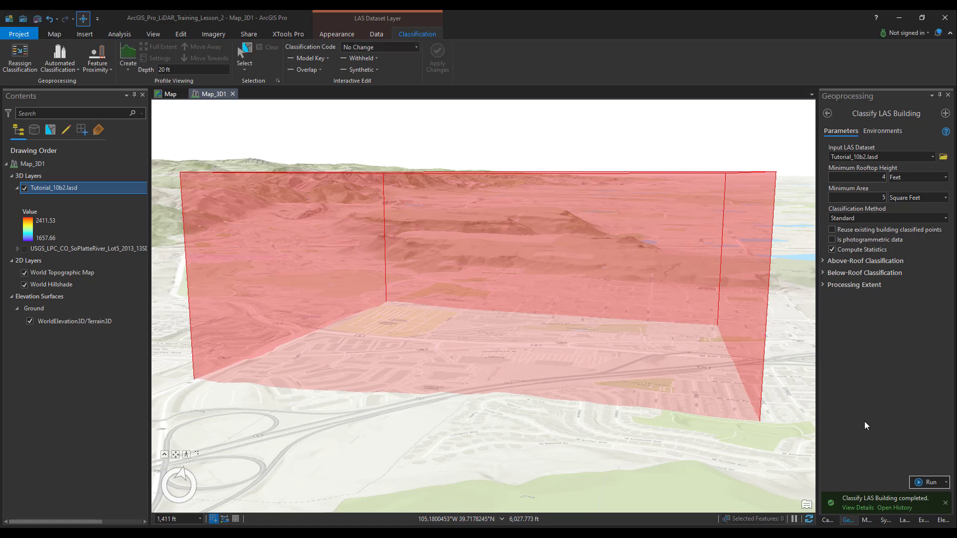
# Step: Filter the Tutorial_10b2.lasd layer to classification code 6 Building only
pyautogui.click(343, 35)
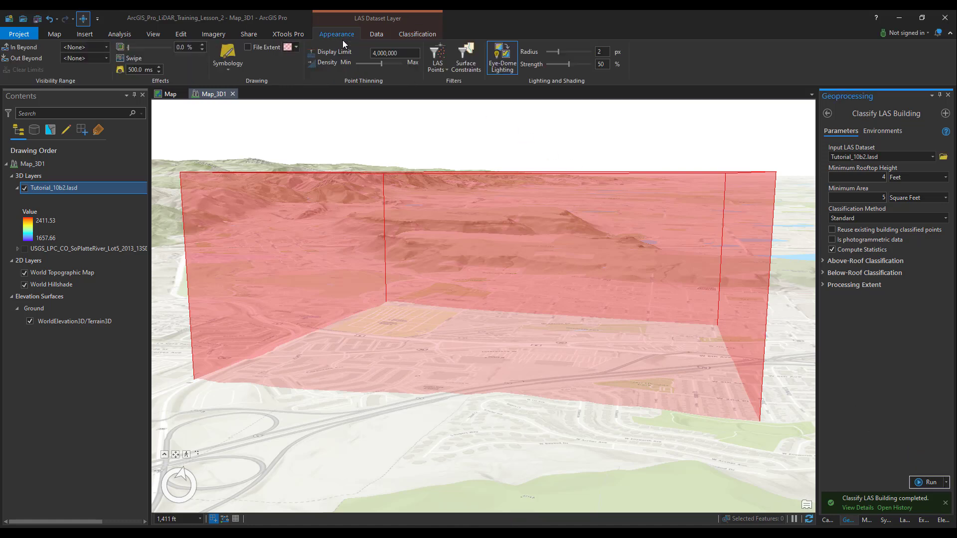
pyautogui.click(437, 56)
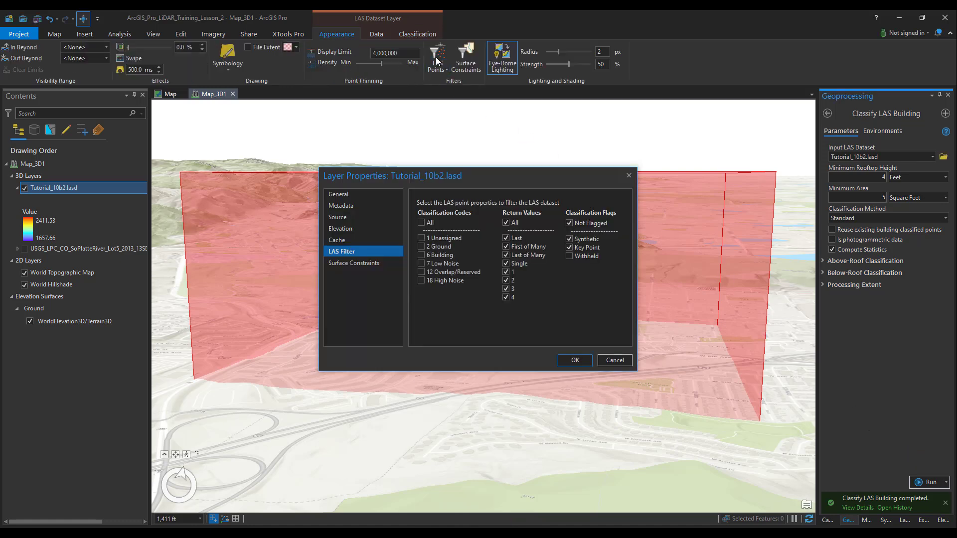
pyautogui.click(421, 255)
pyautogui.click(573, 360)
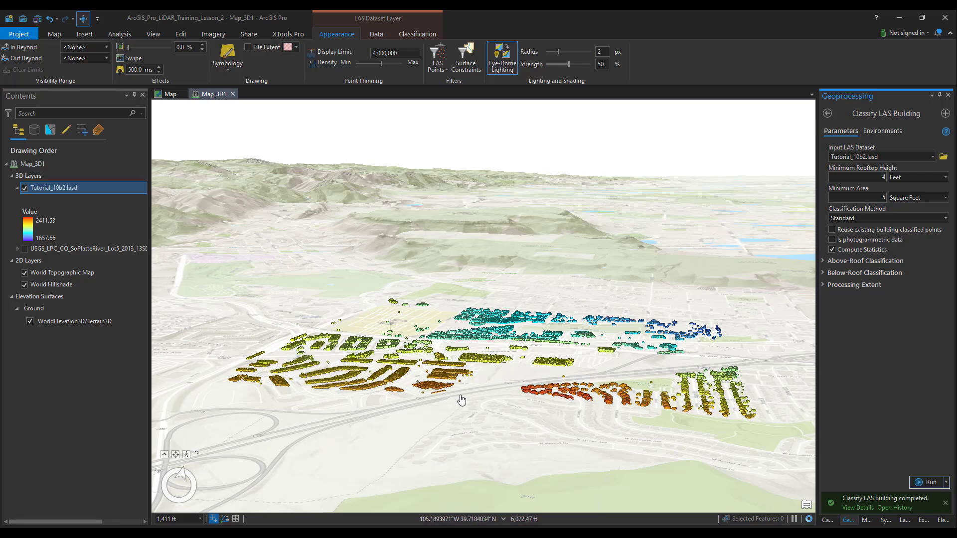
# Step: Orient the 3D scene north and top-down, and examine the classified building points up close
pyautogui.click(182, 474)
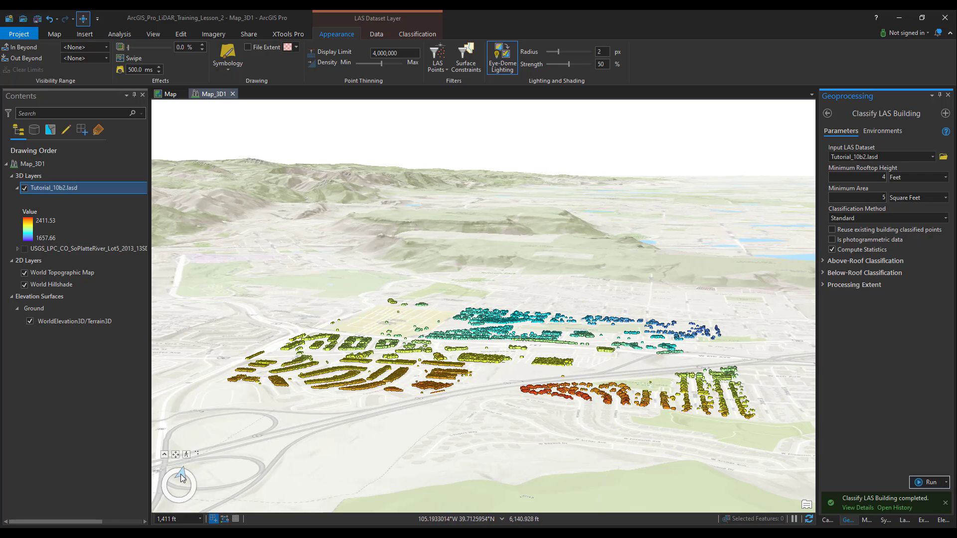
pyautogui.moveTo(323, 460); pyautogui.dragTo(514, 415)
pyautogui.moveTo(503, 380); pyautogui.dragTo(503, 515)
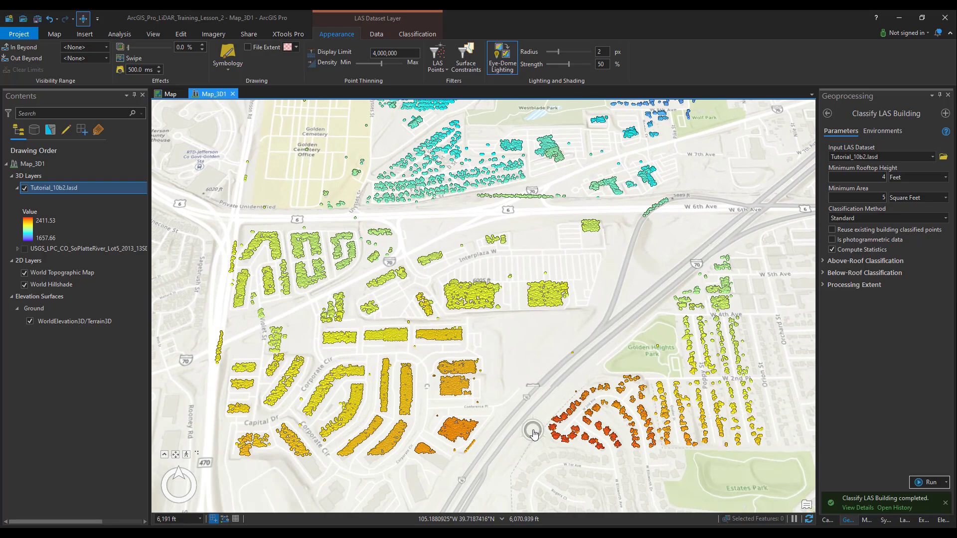
pyautogui.scroll(-5, 532, 433)
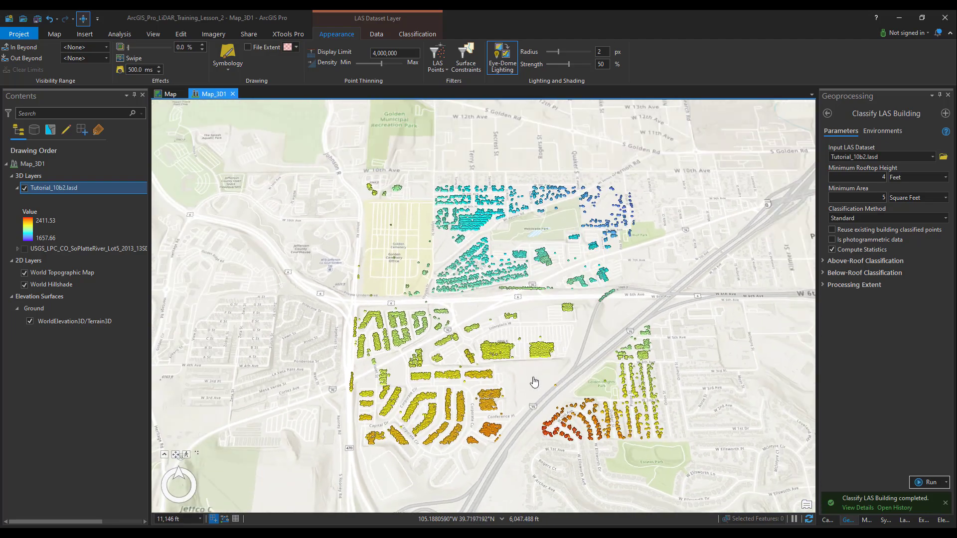
pyautogui.moveTo(532, 375); pyautogui.dragTo(500, 413)
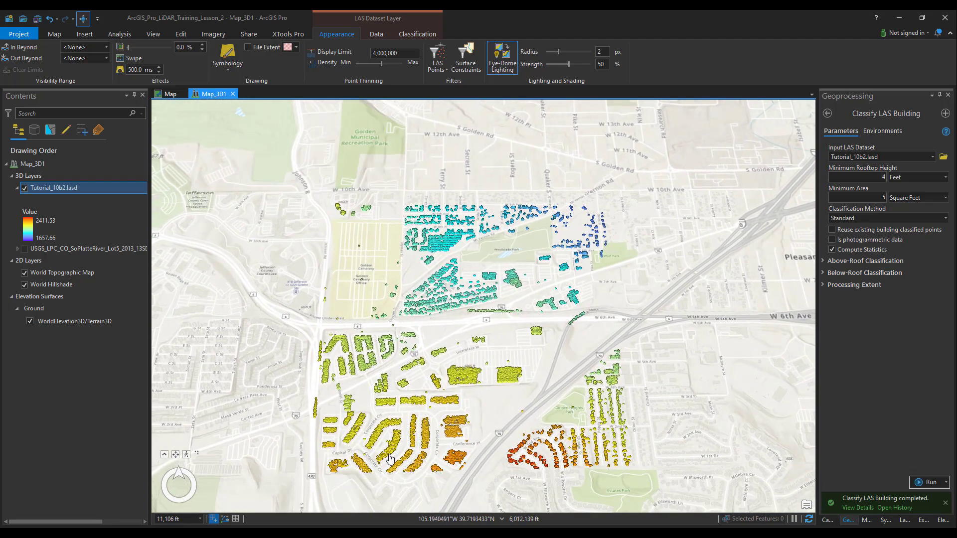
pyautogui.scroll(5, 392, 456)
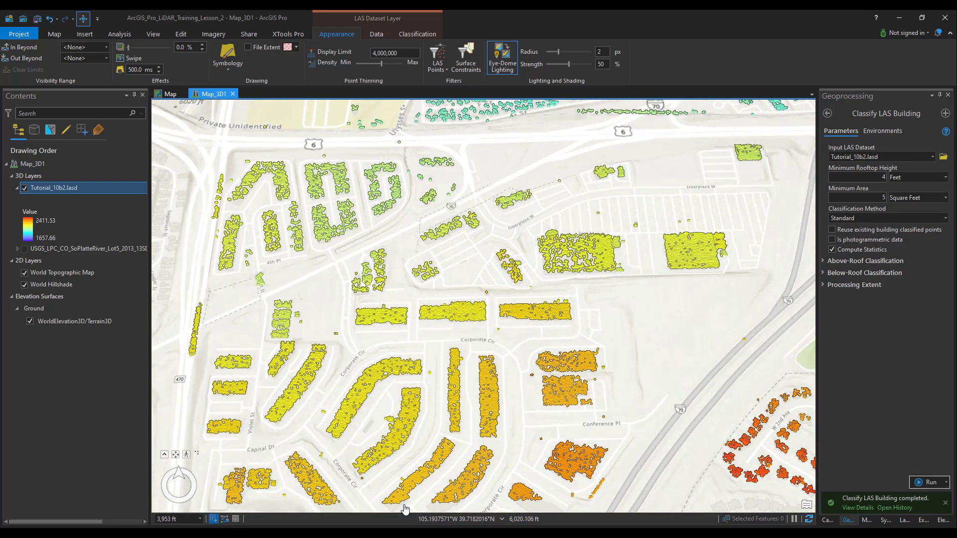
# Step: Switch the scene's basemap to Imagery
pyautogui.click(55, 34)
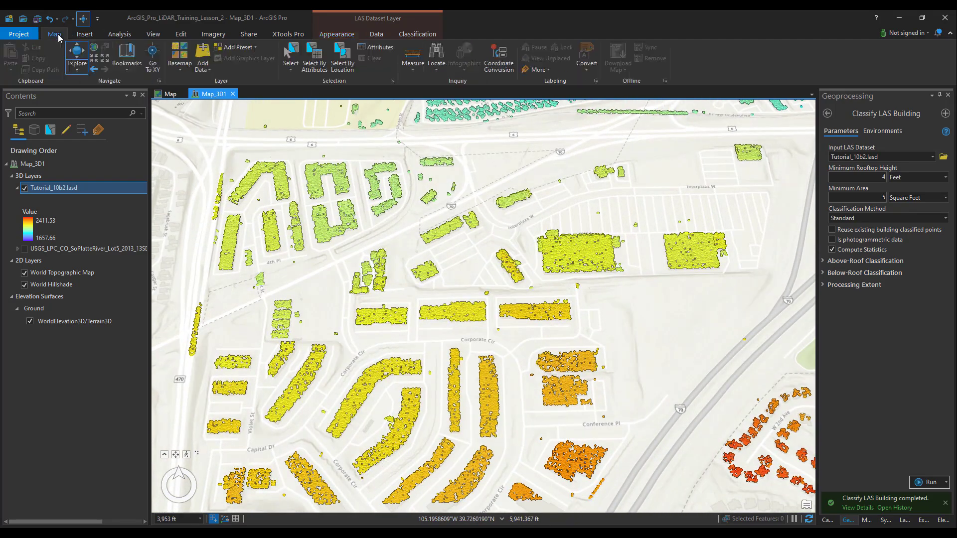
pyautogui.click(180, 56)
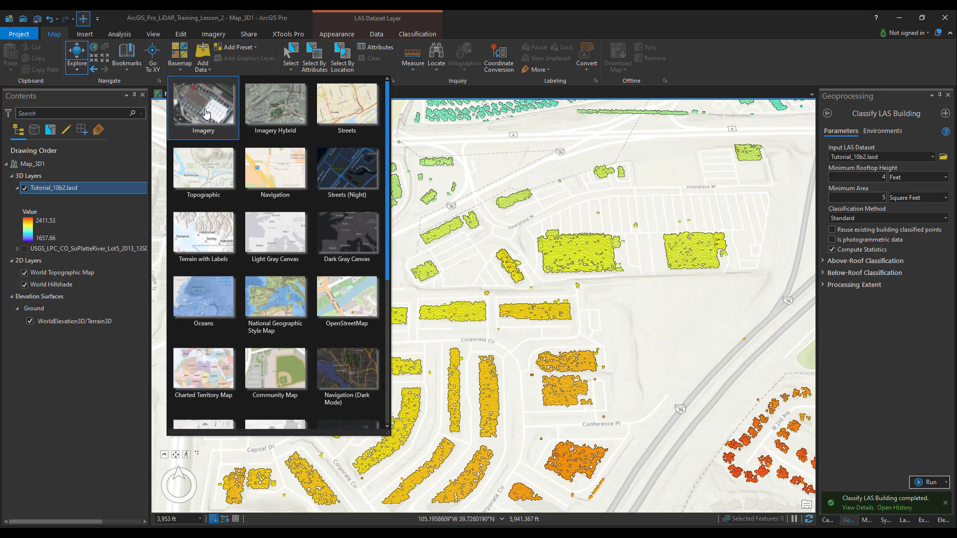
pyautogui.click(194, 87)
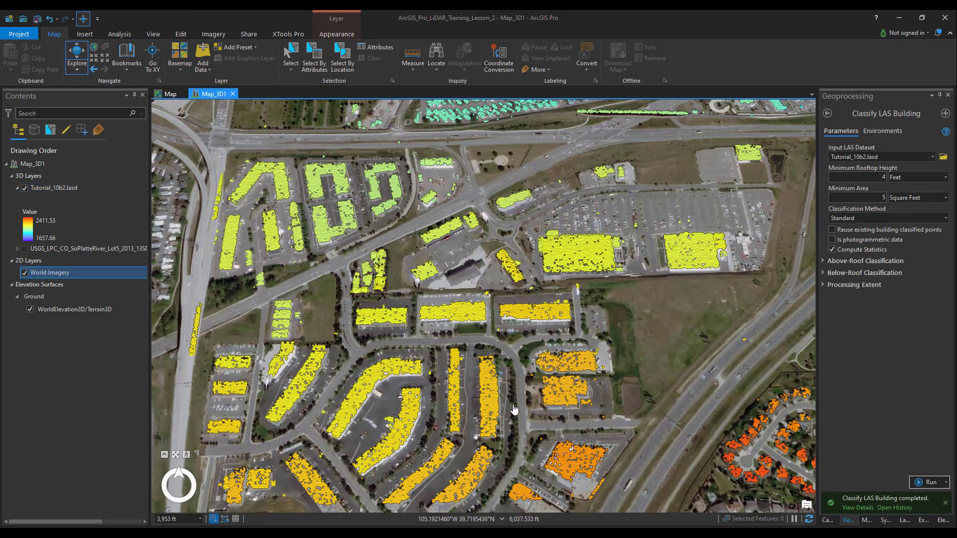
# Step: Compare the building points with the imagery in the northern area, zoom to the whole Tutorial_10b2.lasd layer and face north
pyautogui.moveTo(594, 261); pyautogui.dragTo(428, 442)
pyautogui.moveTo(628, 243); pyautogui.dragTo(566, 441)
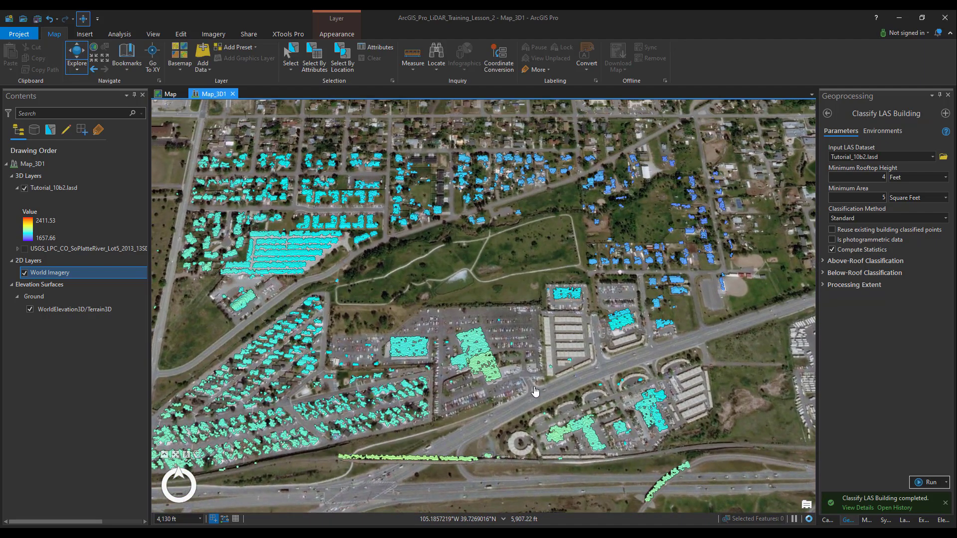
pyautogui.rightClick(40, 189)
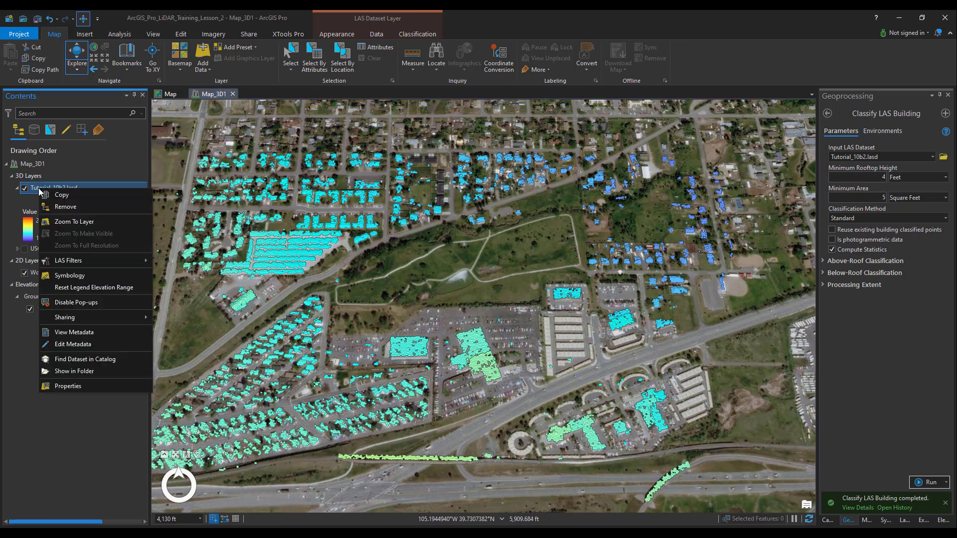
pyautogui.click(80, 221)
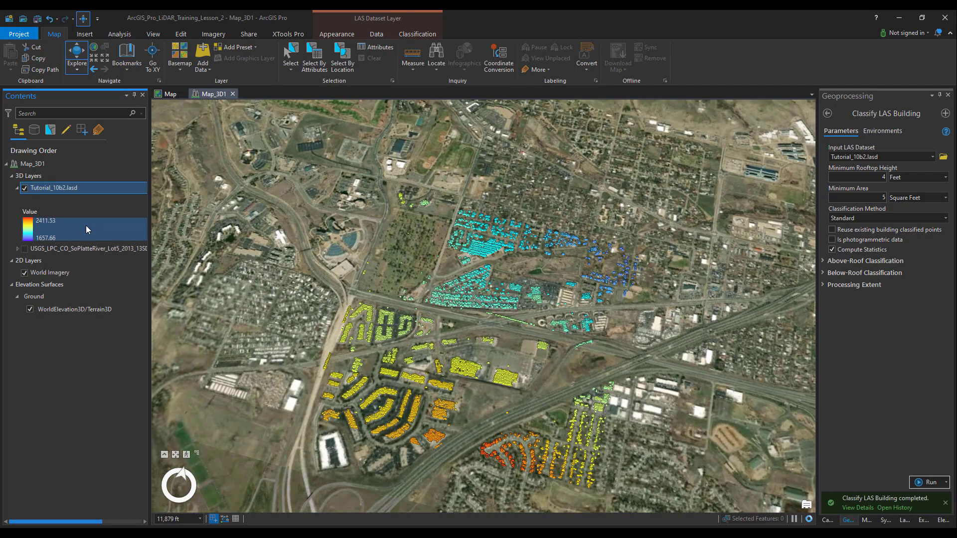
pyautogui.click(181, 474)
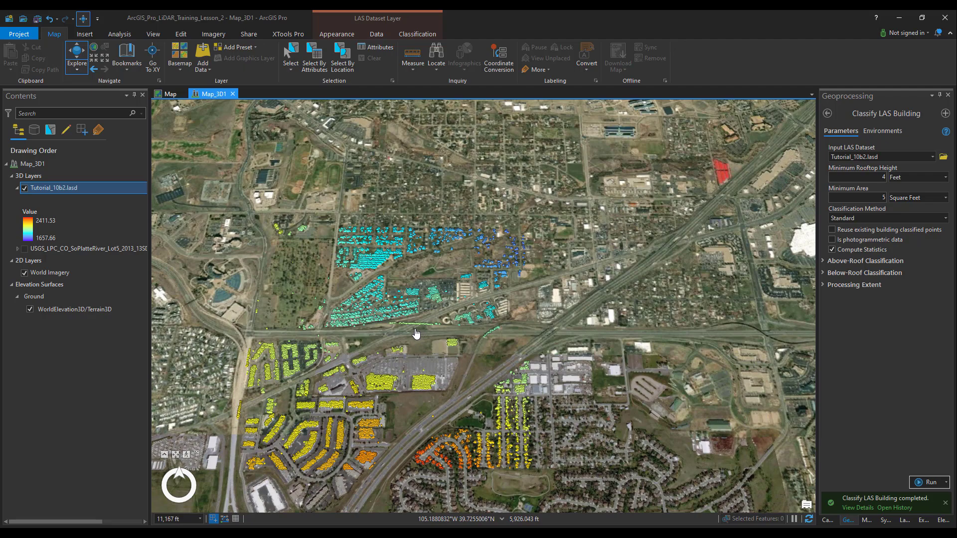
# Step: Select the Tutorial_10b2.lasd points along the bridge crossing the highway south of the mobile homes with a rectangle
pyautogui.scroll(3, 417, 334)
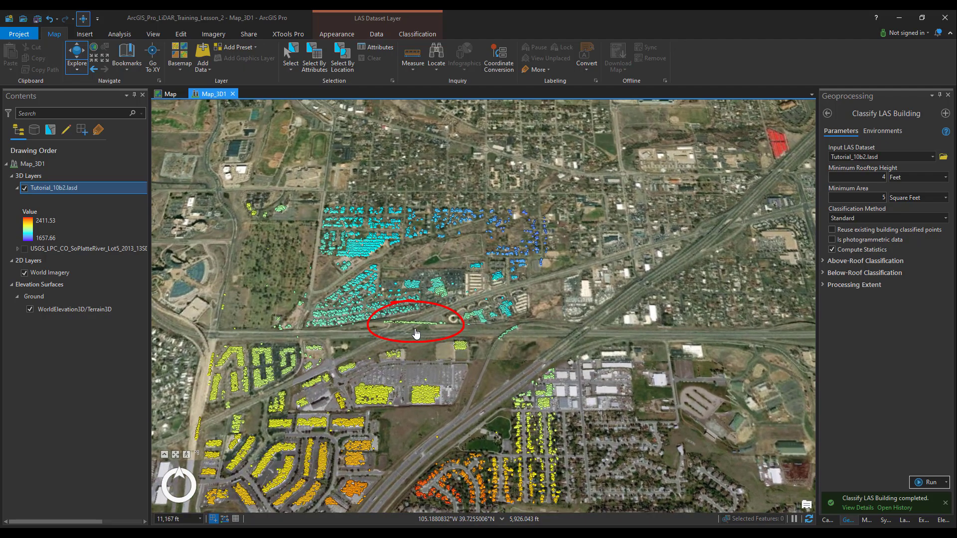
pyautogui.scroll(5, 384, 329)
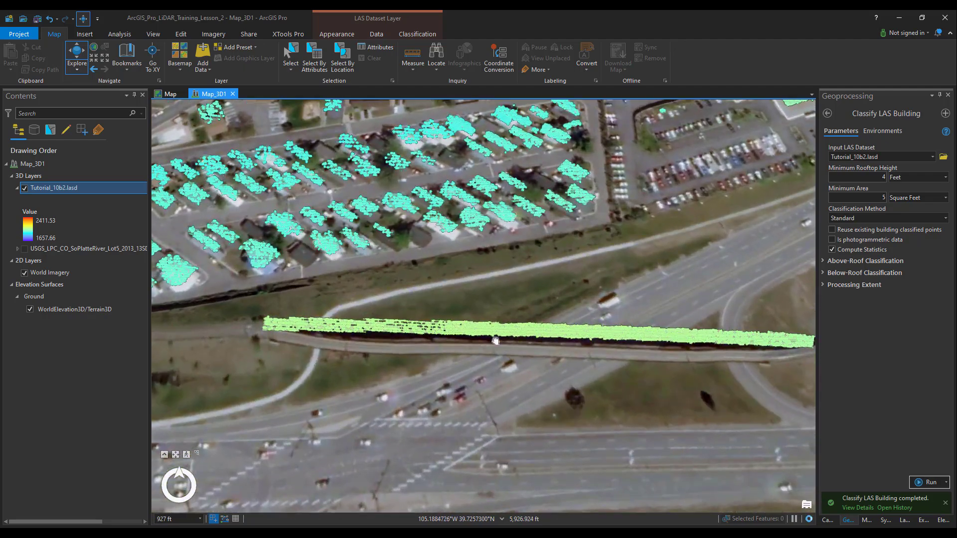
pyautogui.moveTo(491, 330); pyautogui.dragTo(448, 346)
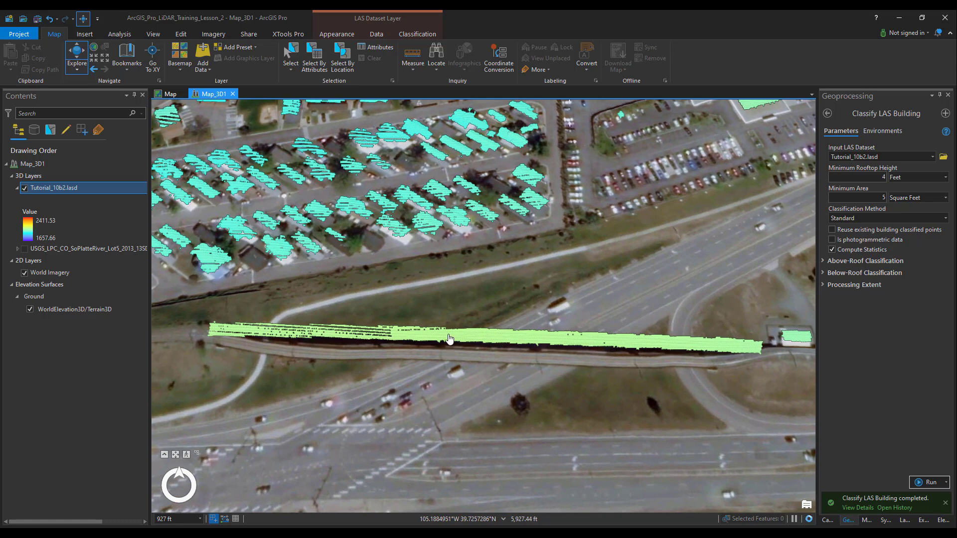
pyautogui.click(414, 34)
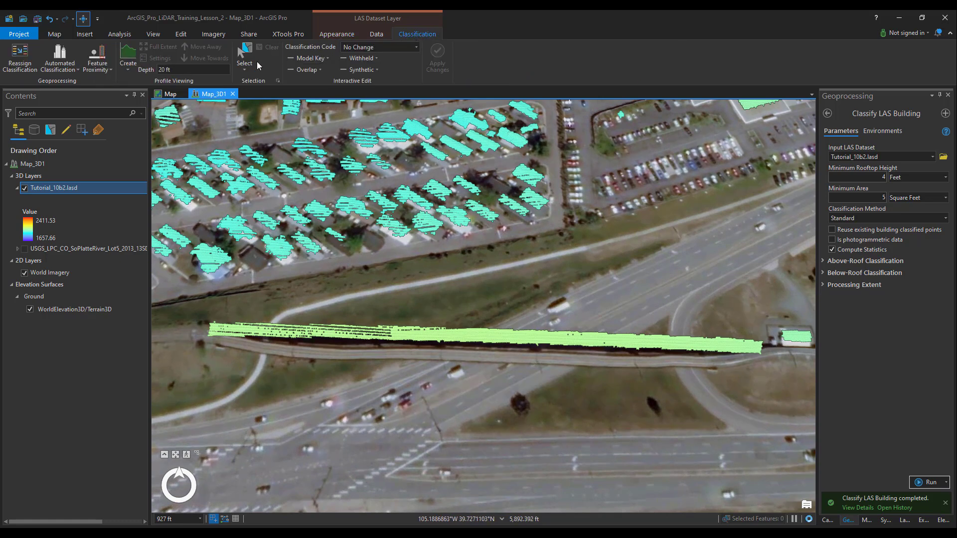
pyautogui.click(248, 72)
pyautogui.click(270, 88)
pyautogui.moveTo(191, 311); pyautogui.dragTo(774, 381)
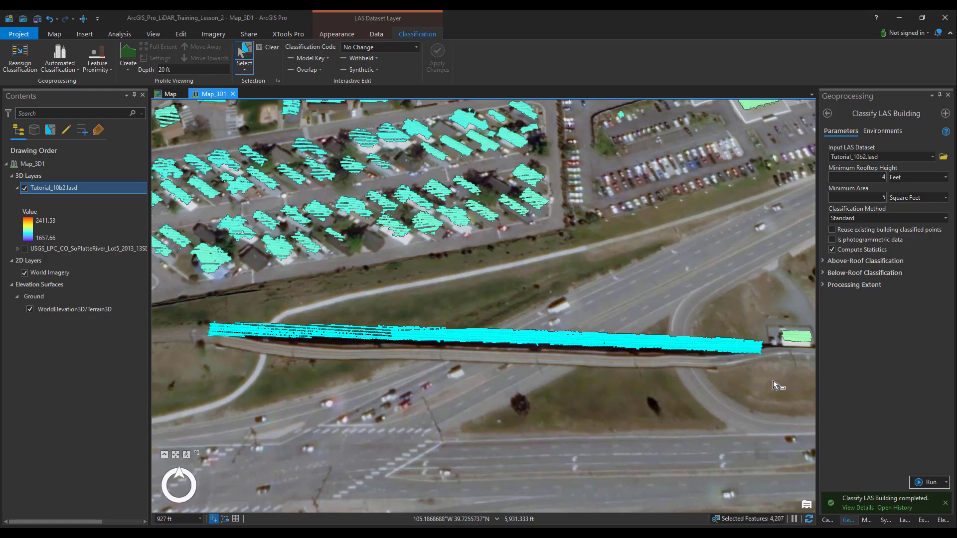
# Step: Add the remaining unselected points along the bridge deck to the selection, working from its east end to its west end
pyautogui.scroll(3, 757, 348)
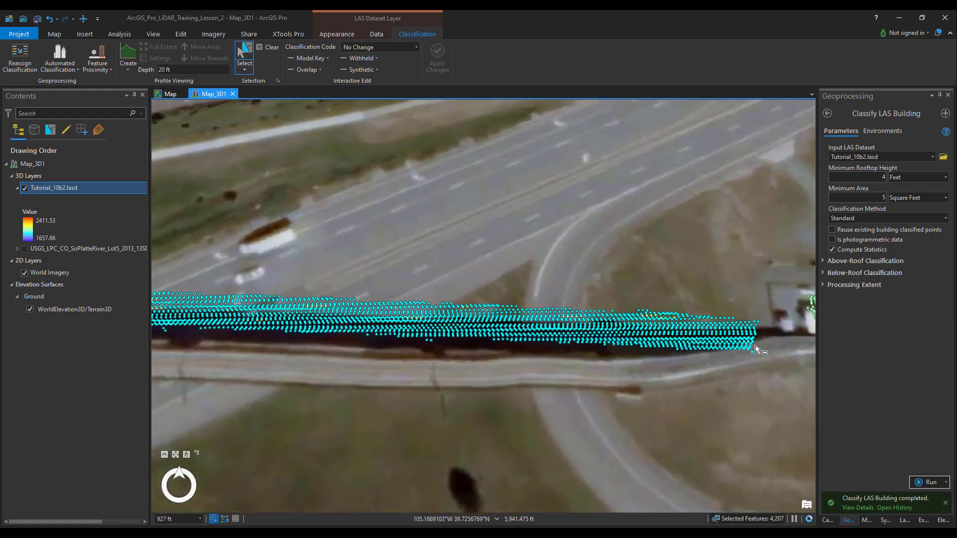
pyautogui.scroll(4, 757, 348)
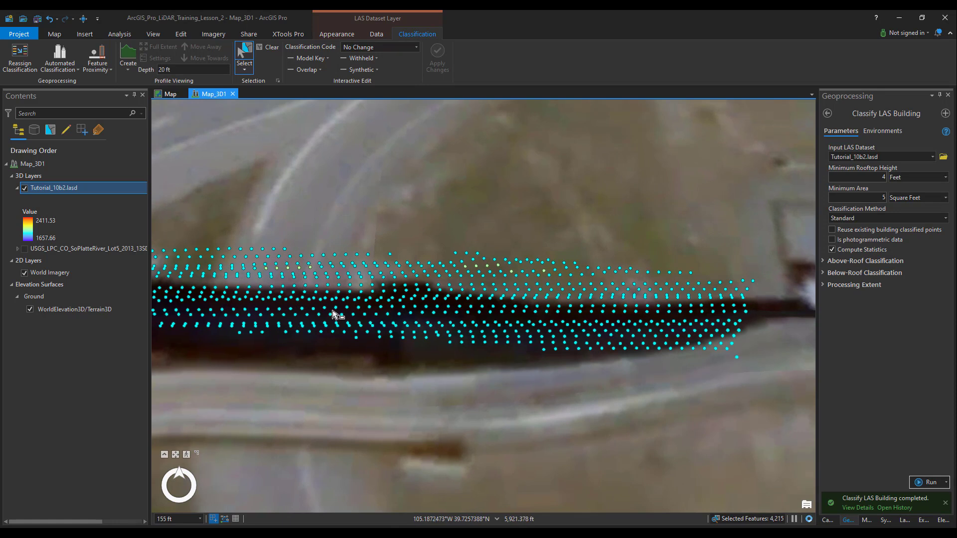
pyautogui.moveTo(180, 164); pyautogui.dragTo(781, 434)
pyautogui.moveTo(254, 366); pyautogui.dragTo(814, 395)
pyautogui.moveTo(164, 390); pyautogui.dragTo(165, 390)
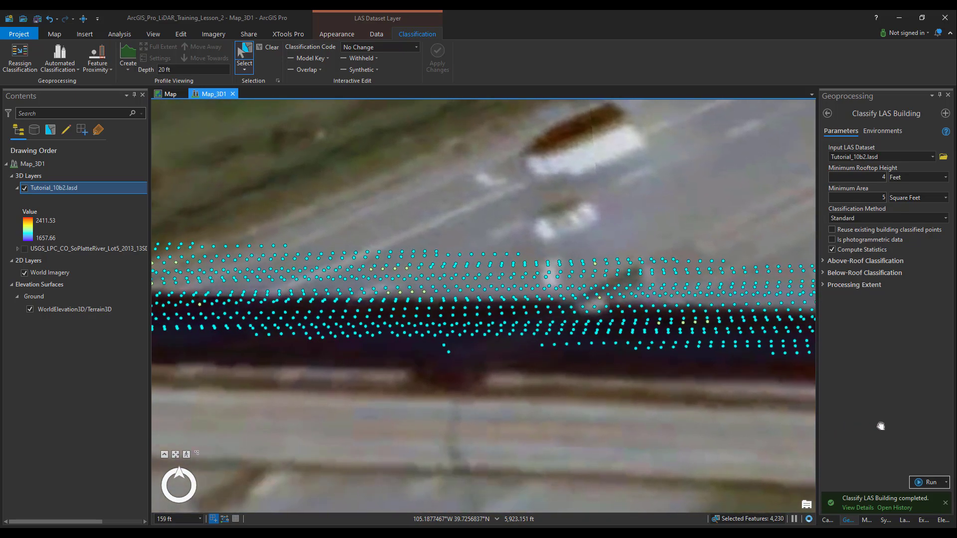
pyautogui.moveTo(772, 203); pyautogui.dragTo(168, 396)
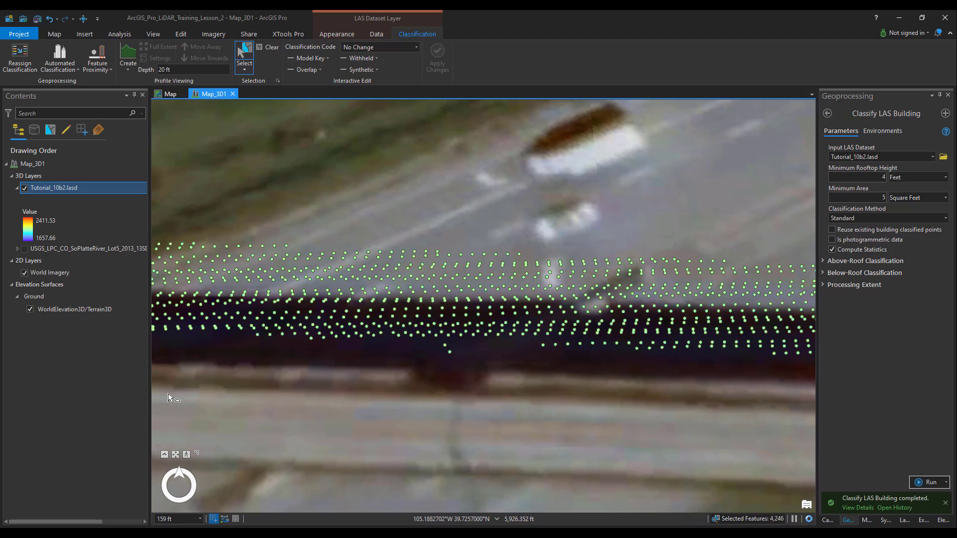
pyautogui.moveTo(240, 400); pyautogui.dragTo(836, 394)
pyautogui.moveTo(798, 205); pyautogui.dragTo(279, 390)
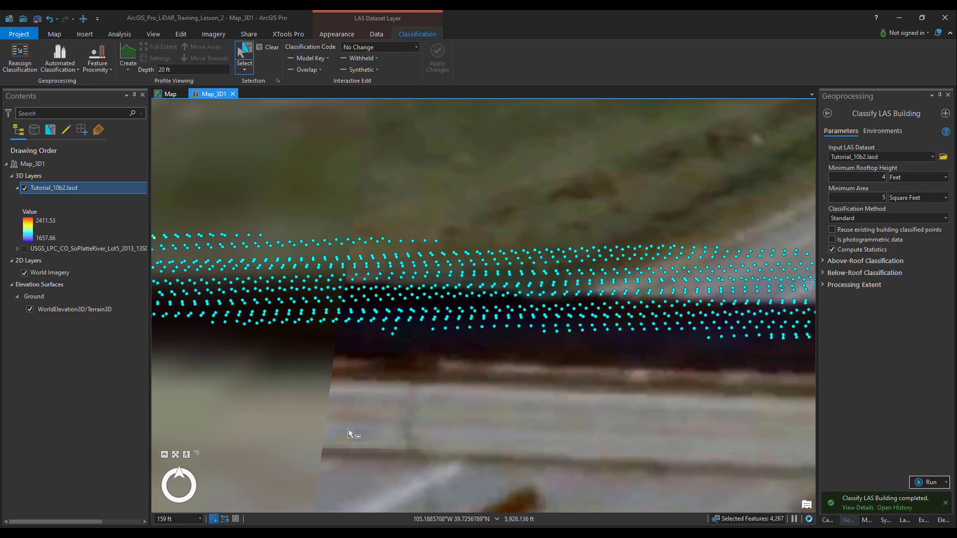
pyautogui.moveTo(232, 360); pyautogui.dragTo(800, 421)
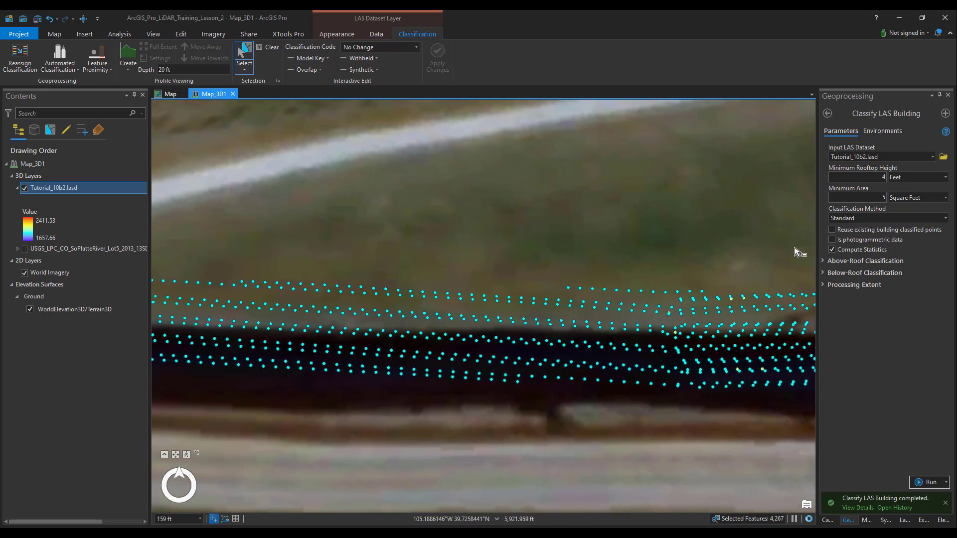
pyautogui.moveTo(797, 242); pyautogui.dragTo(215, 452)
pyautogui.moveTo(243, 419); pyautogui.dragTo(811, 431)
pyautogui.moveTo(781, 249); pyautogui.dragTo(142, 440)
pyautogui.moveTo(191, 422); pyautogui.dragTo(644, 435)
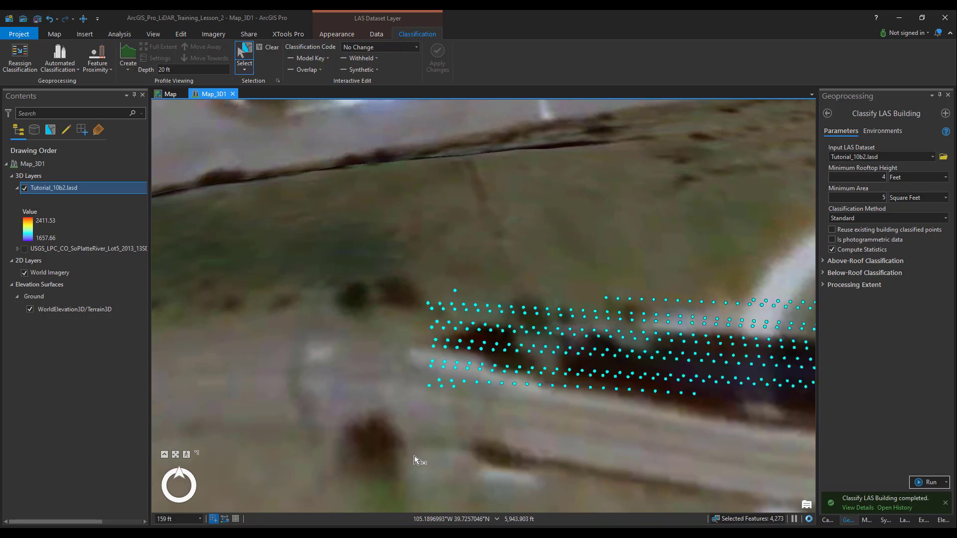
pyautogui.scroll(-6, 519, 444)
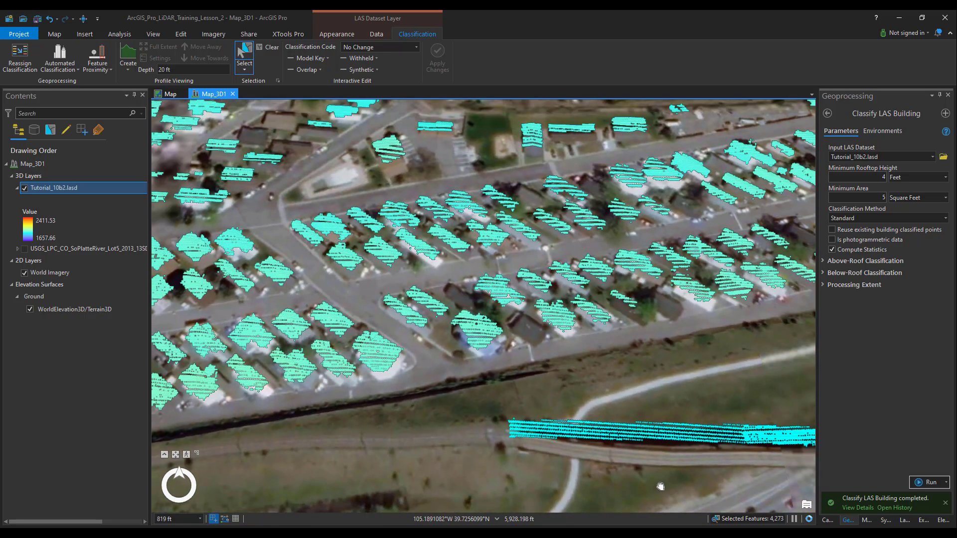
pyautogui.moveTo(660, 487); pyautogui.dragTo(277, 370)
pyautogui.scroll(-2, 358, 204)
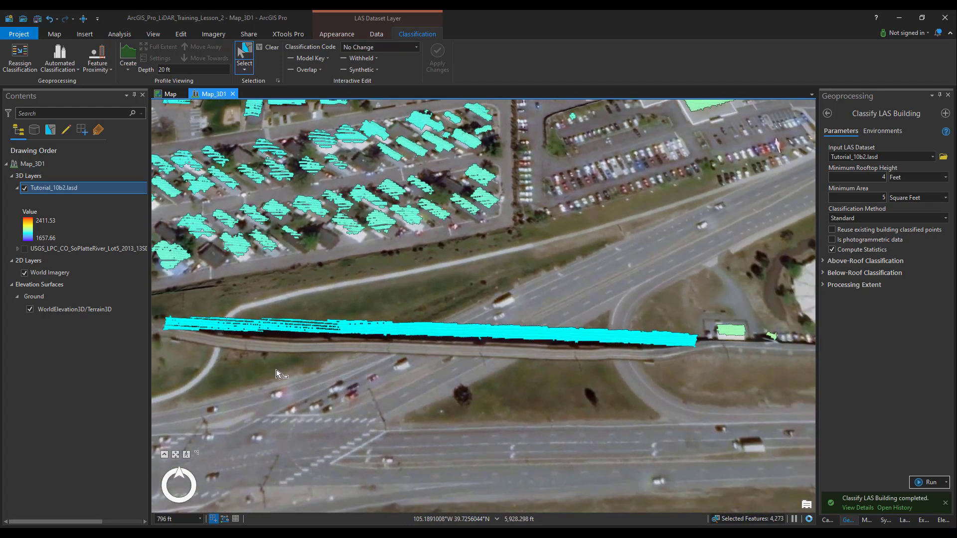
# Step: Assign classification code 17 Bridge Deck to the selected points and apply the change
pyautogui.click(415, 47)
pyautogui.scroll(-2, 382, 212)
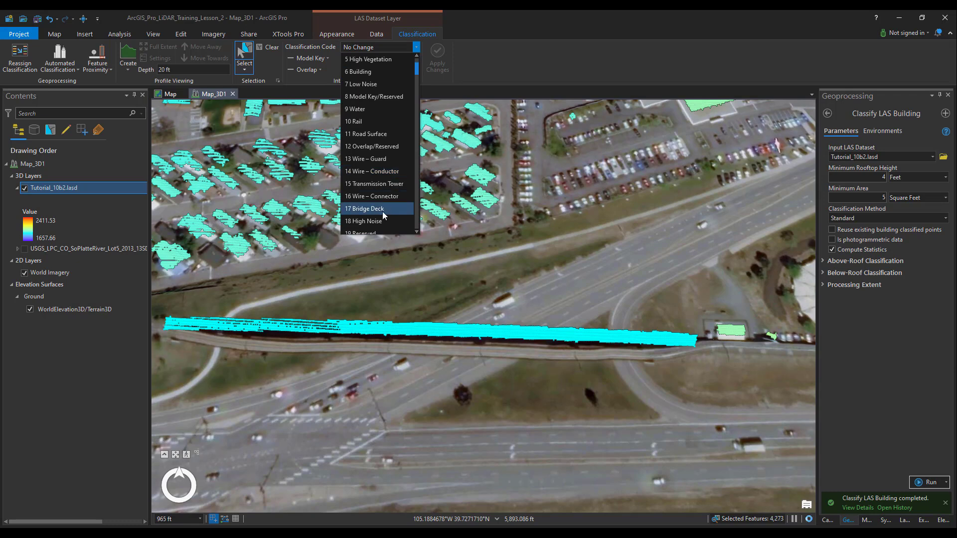
pyautogui.click(382, 212)
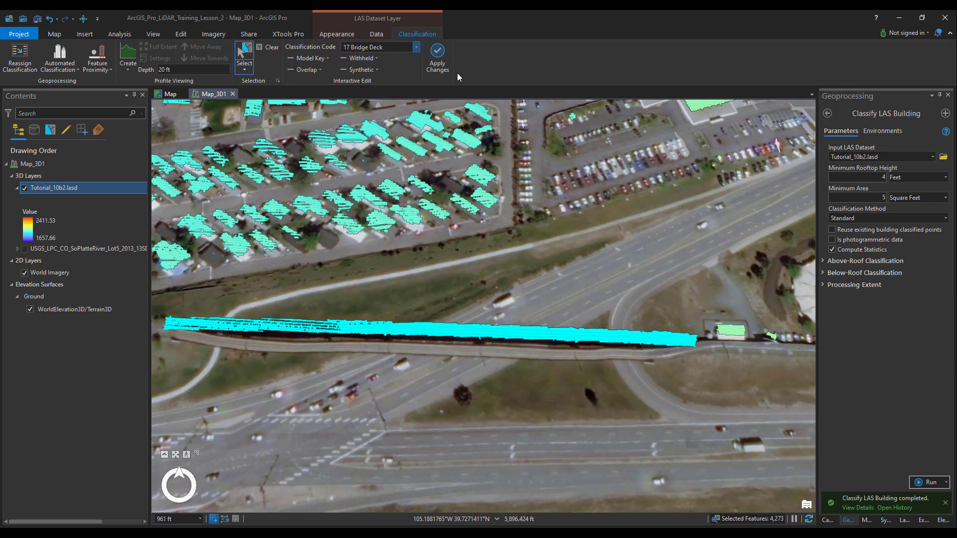
pyautogui.click(442, 56)
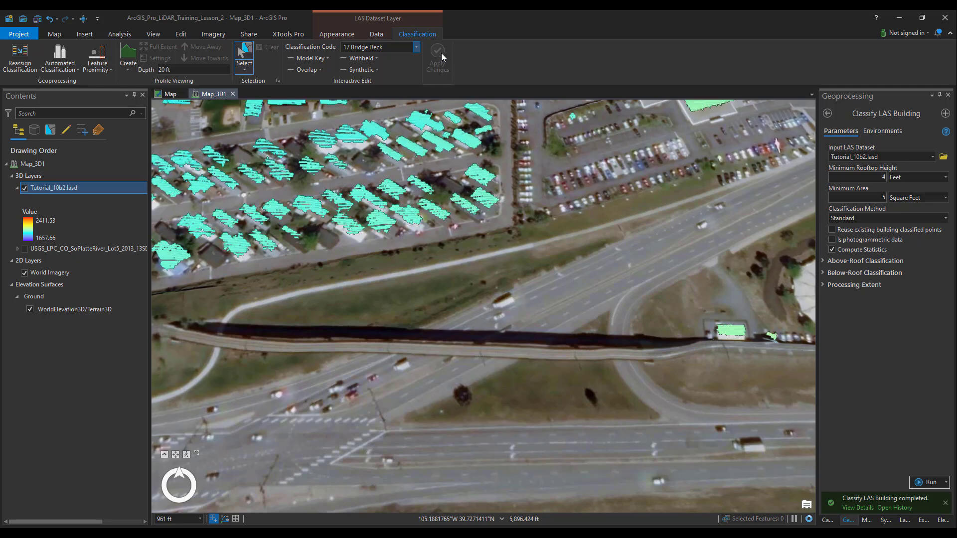
# Step: Filter the Tutorial_10b2.lasd layer to classification code 17 Bridge Deck only and check the reclassified bridge points against the imagery
pyautogui.click(349, 35)
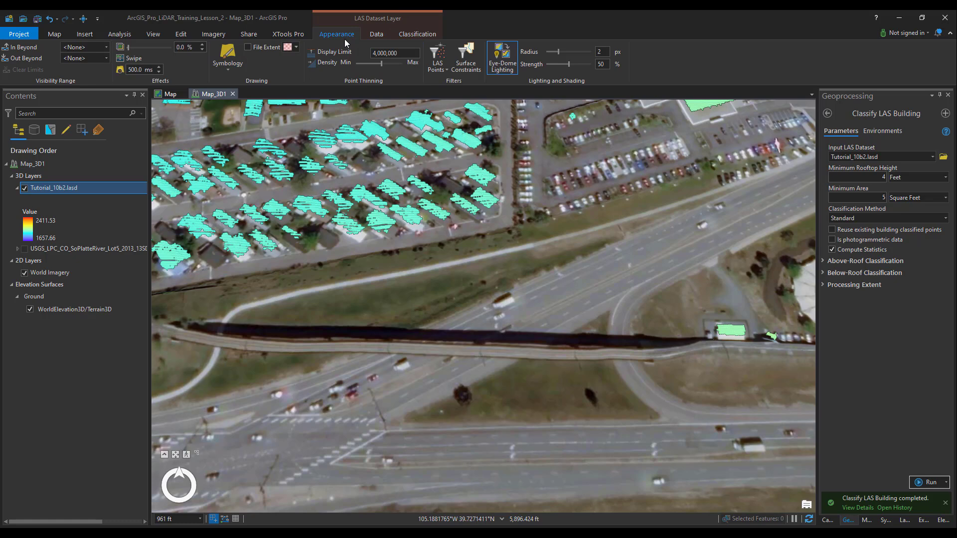
pyautogui.click(432, 56)
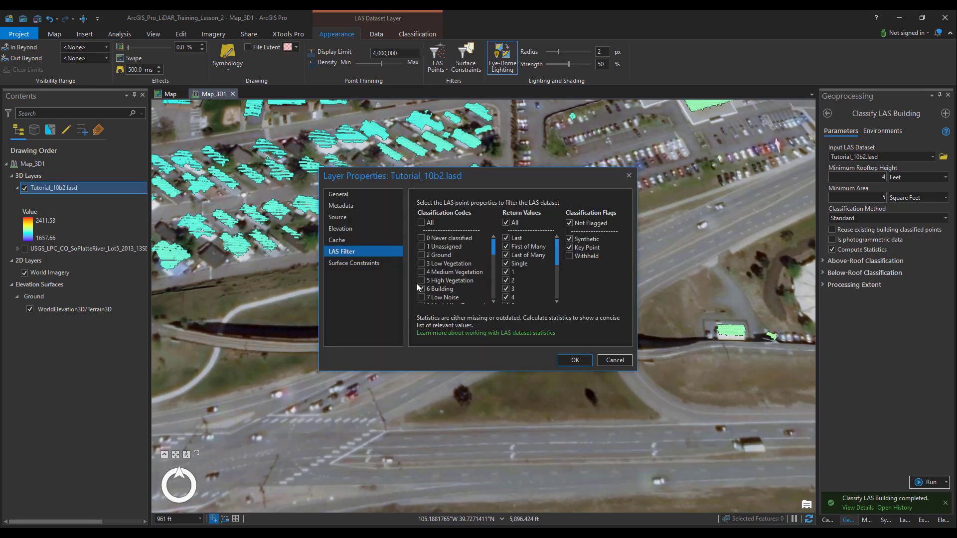
pyautogui.scroll(-3, 422, 291)
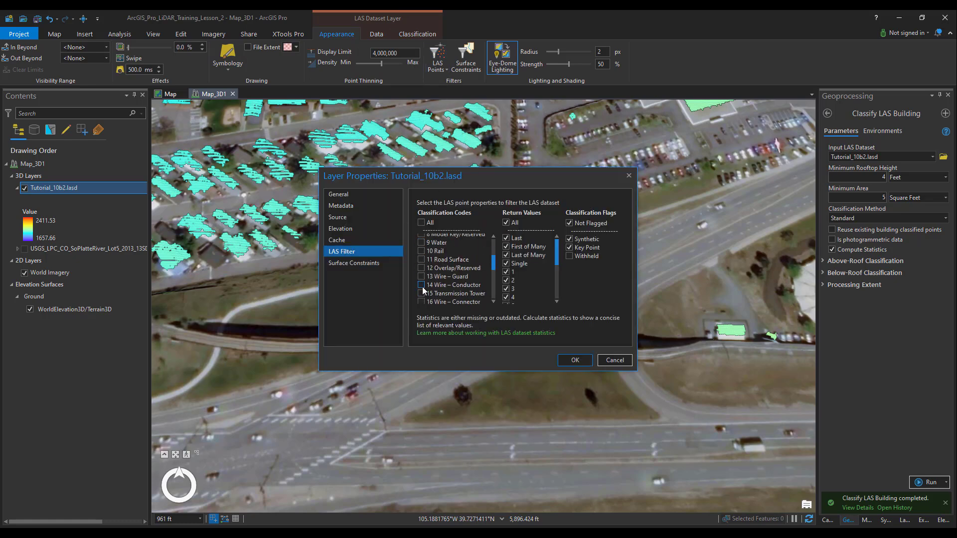
pyautogui.scroll(-1, 423, 291)
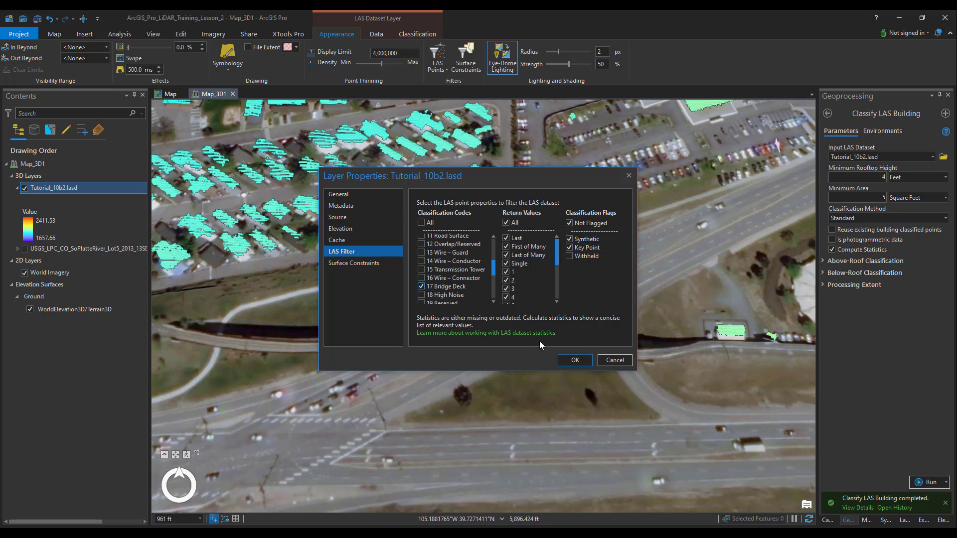
pyautogui.click(574, 360)
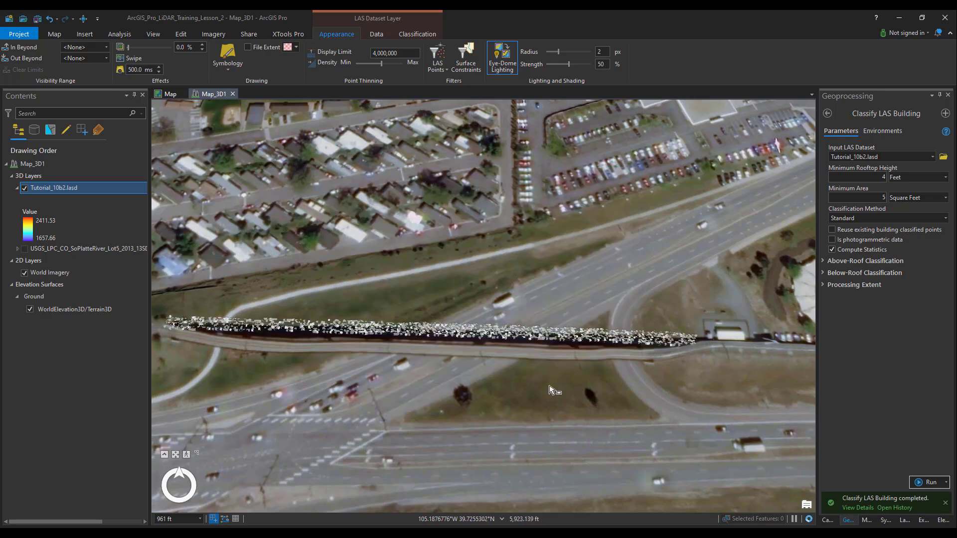
pyautogui.scroll(-10, 544, 393)
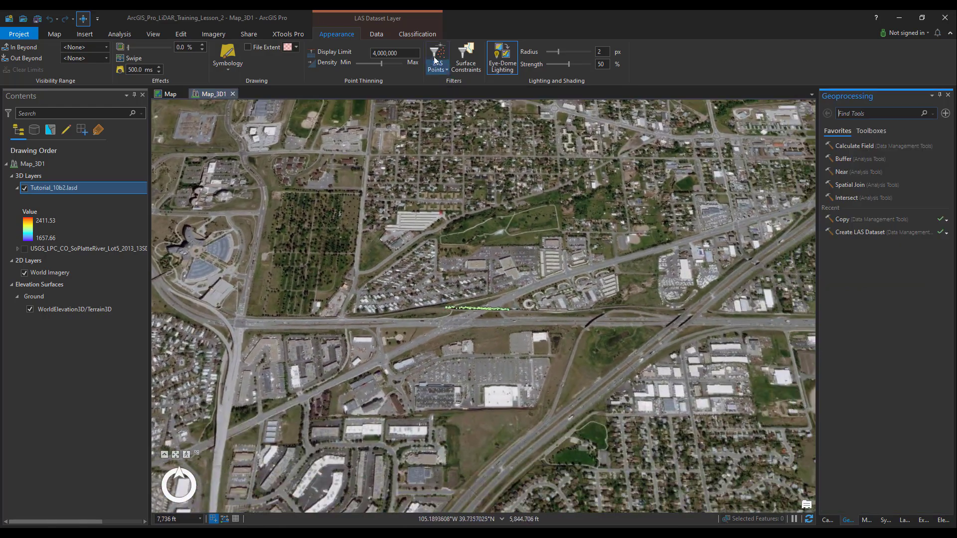
# Step: Set the layer's LAS filter to all classification codes and tilt the scene to view the whole point cloud obliquely
pyautogui.click(438, 56)
pyautogui.click(422, 223)
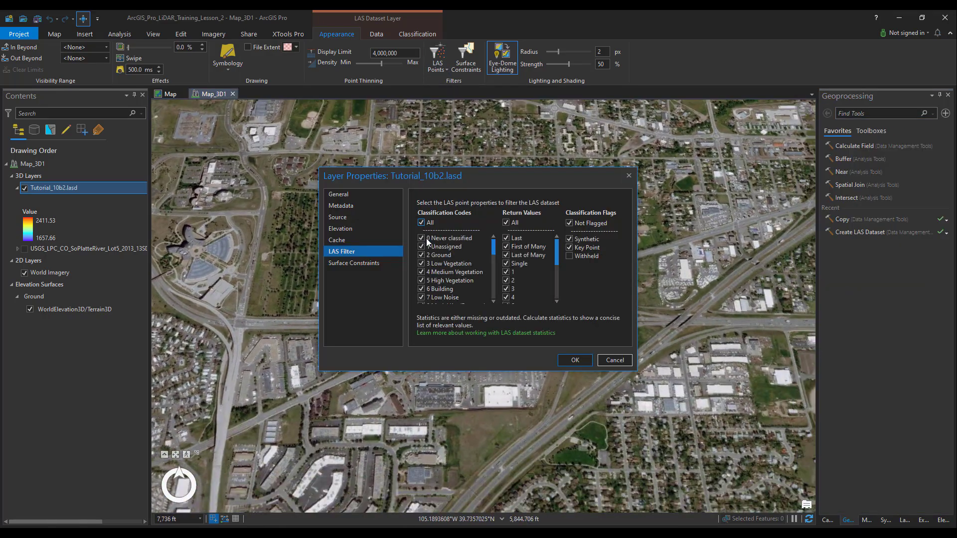
pyautogui.click(575, 360)
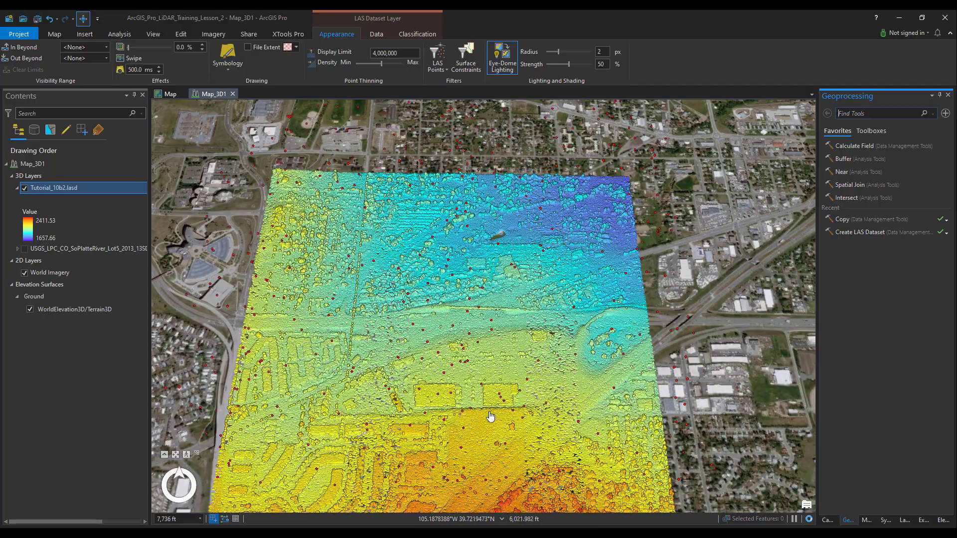
pyautogui.moveTo(490, 411)
pyautogui.mouseDown()
pyautogui.moveTo(492, 348)
pyautogui.moveTo(529, 272)
pyautogui.moveTo(488, 290)
pyautogui.mouseUp()
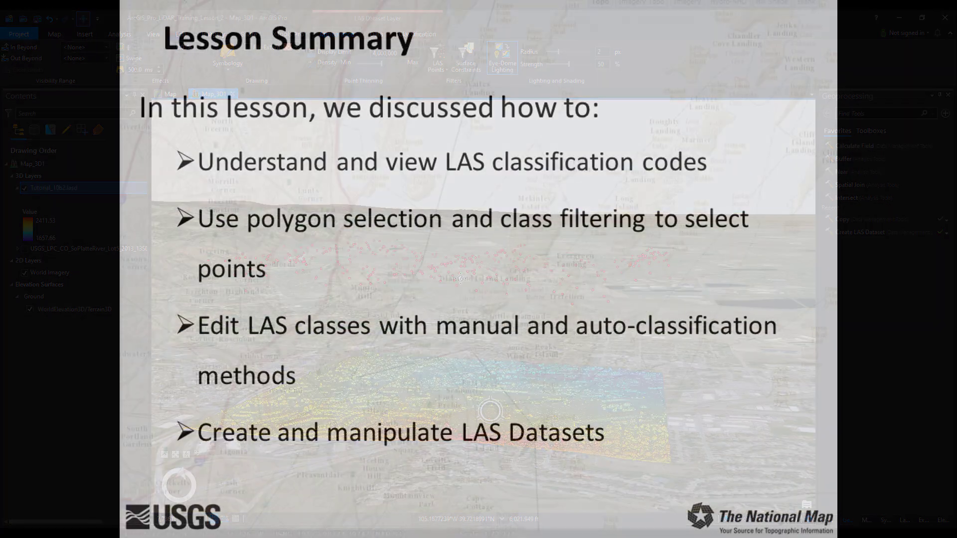